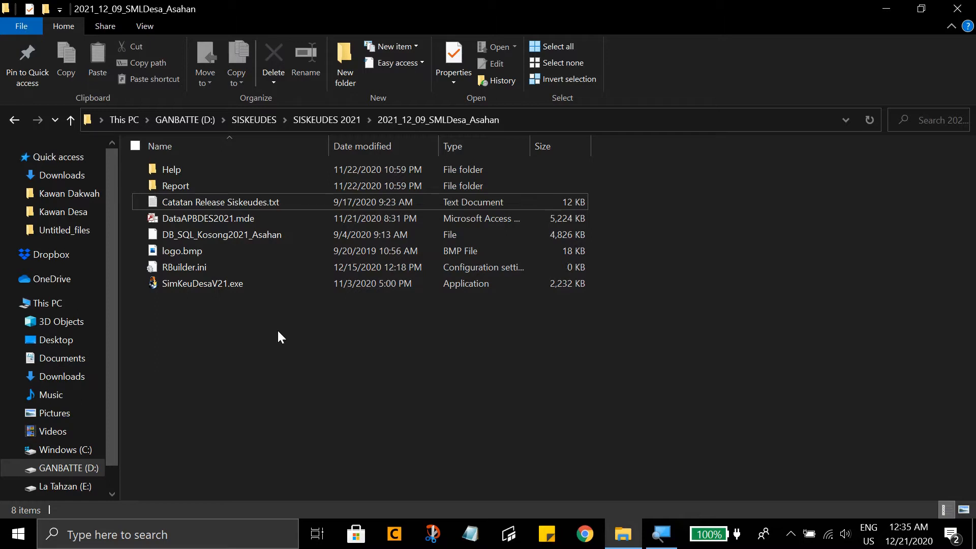
- Review the contents of the 2021_12_09_SMLDesa_Asahan folder, including the report folder, database backup file, configuration file and application
left_click(243, 170)
left_click(250, 184)
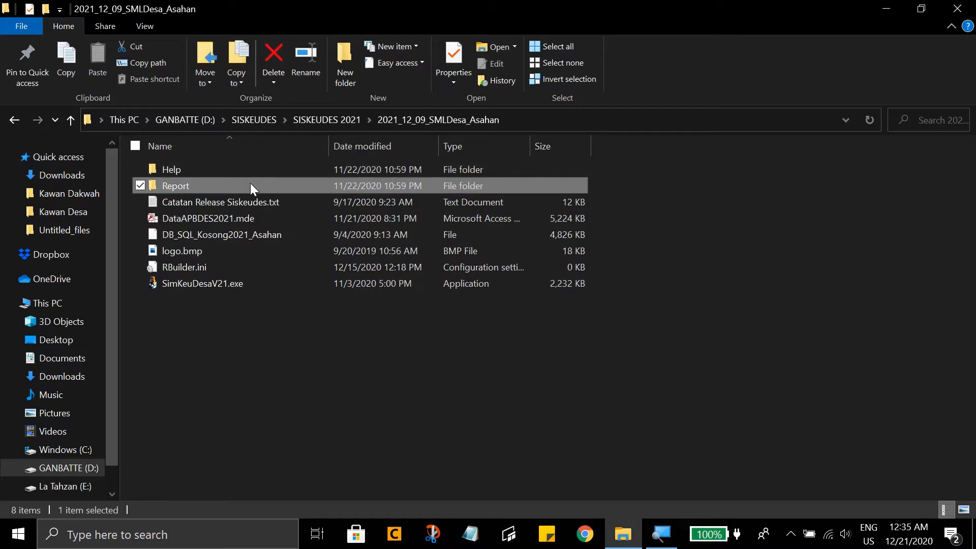
left_click(257, 202)
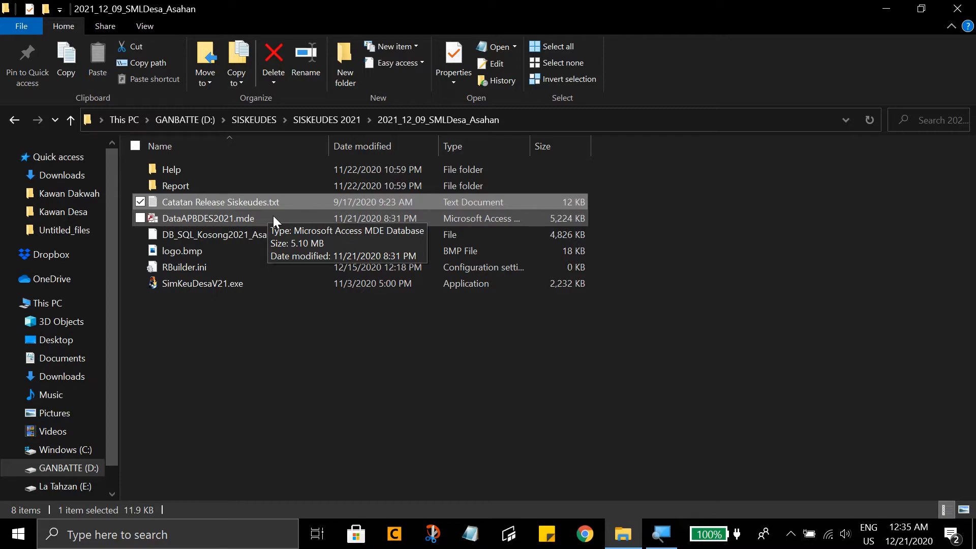
left_click(262, 236)
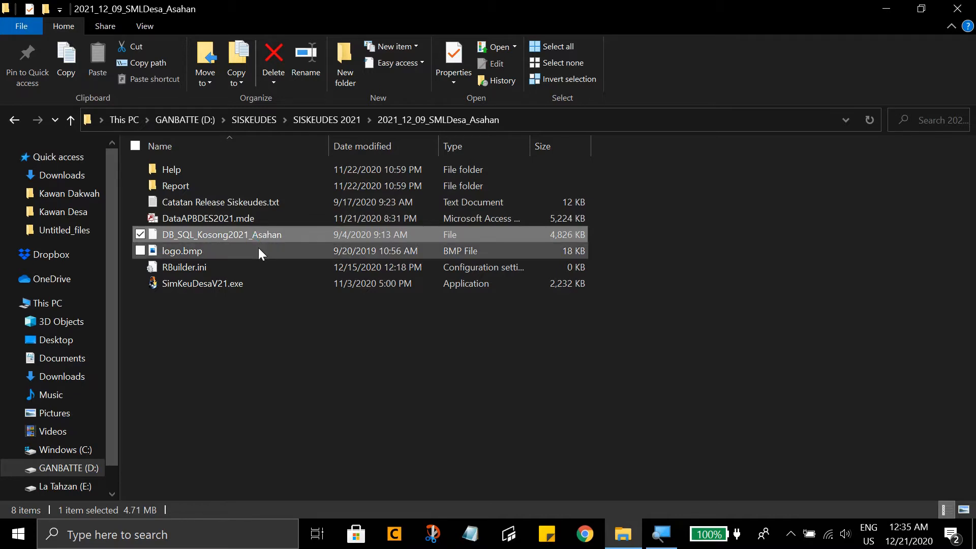
left_click(258, 248)
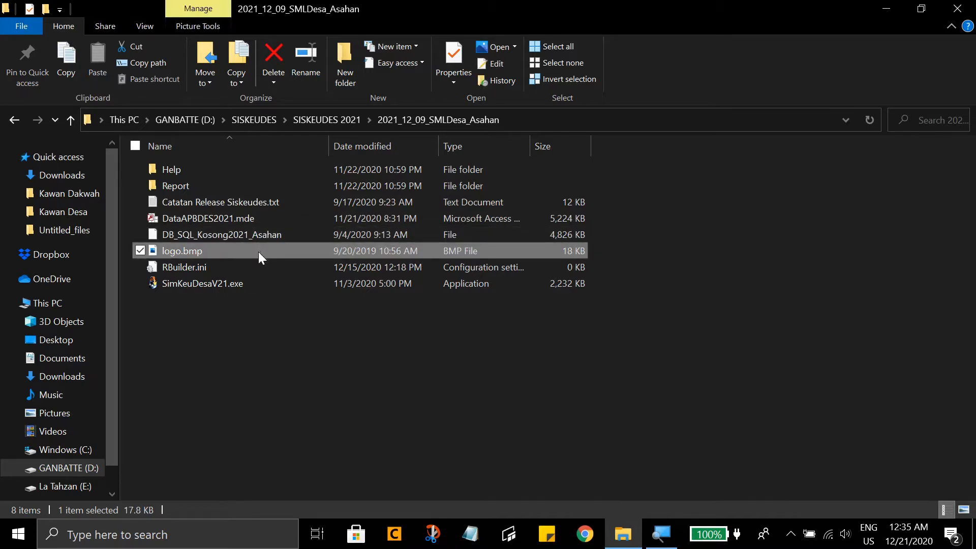
left_click(254, 268)
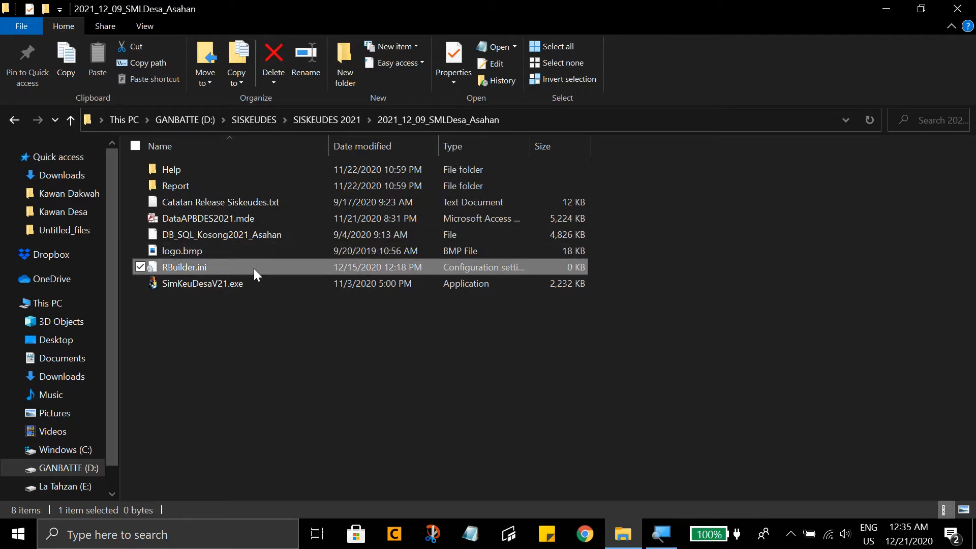
left_click(273, 285)
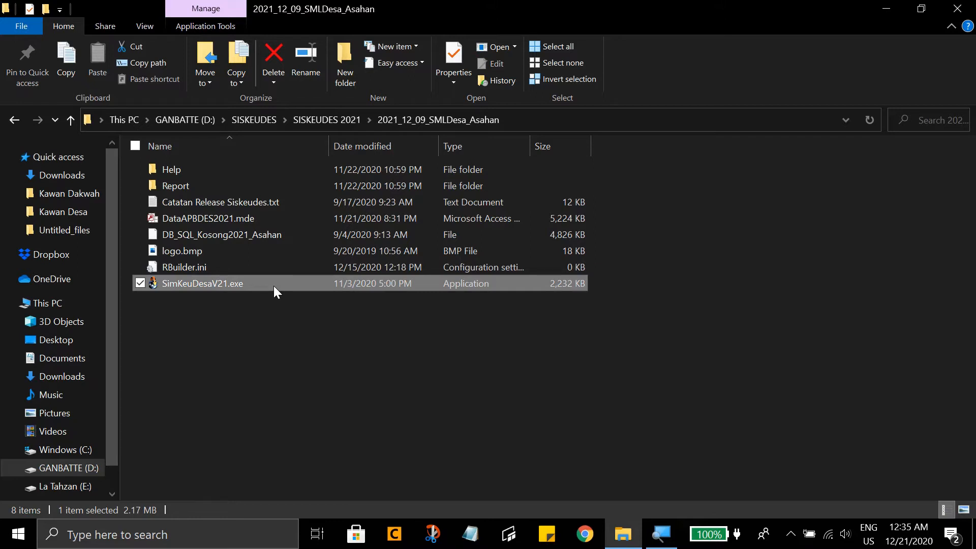
left_click(280, 243)
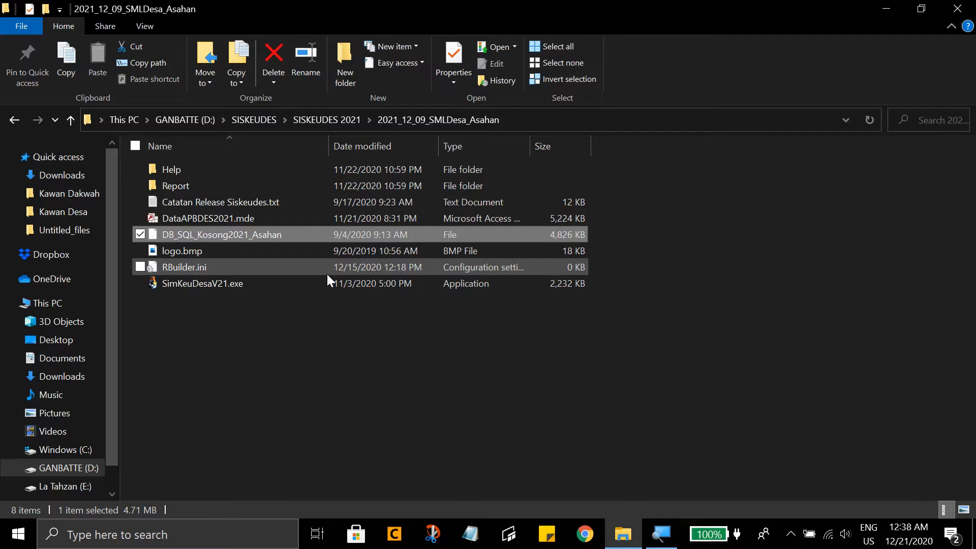
- Create a folder named siskeudes2021 inside 2021_12_09_SMLDesa_Asahan and open it
left_click(348, 65)
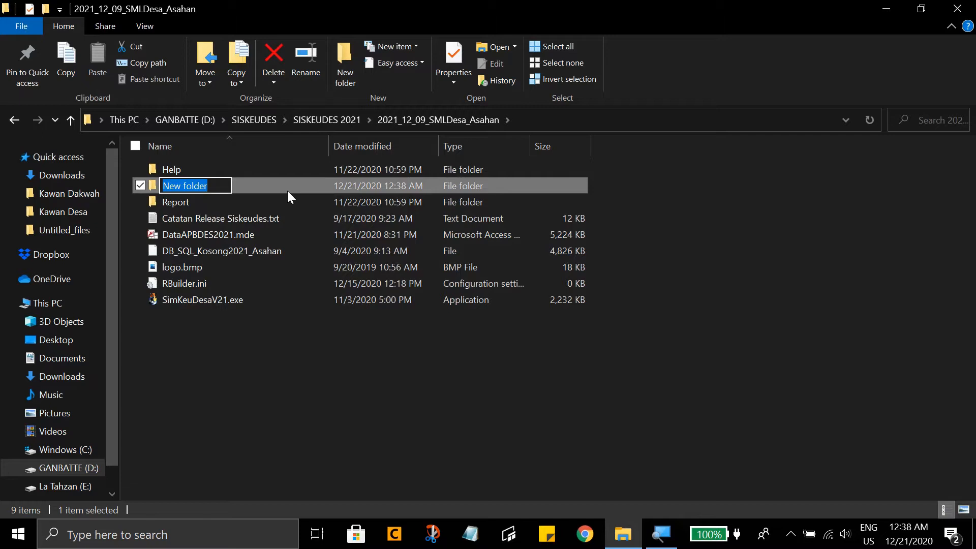
type("sis")
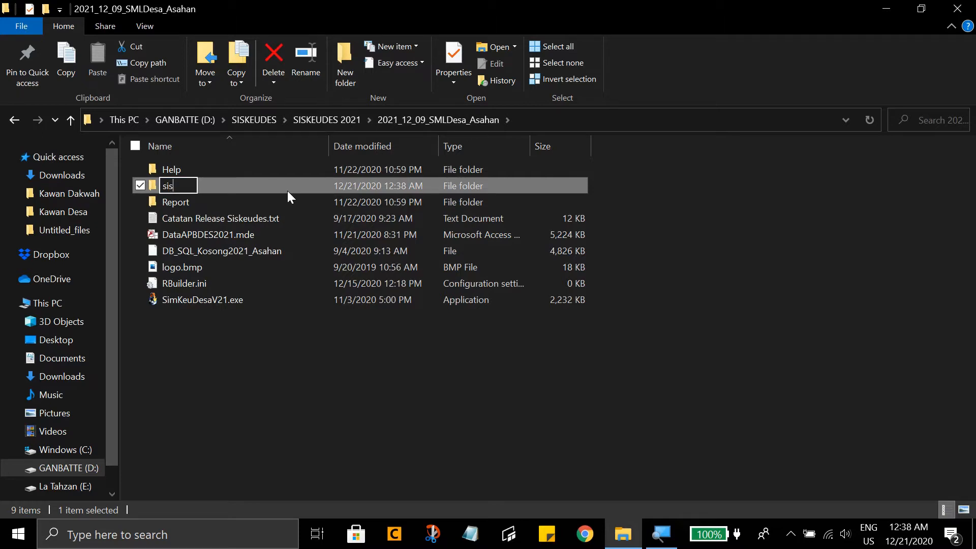
type("keudes2021")
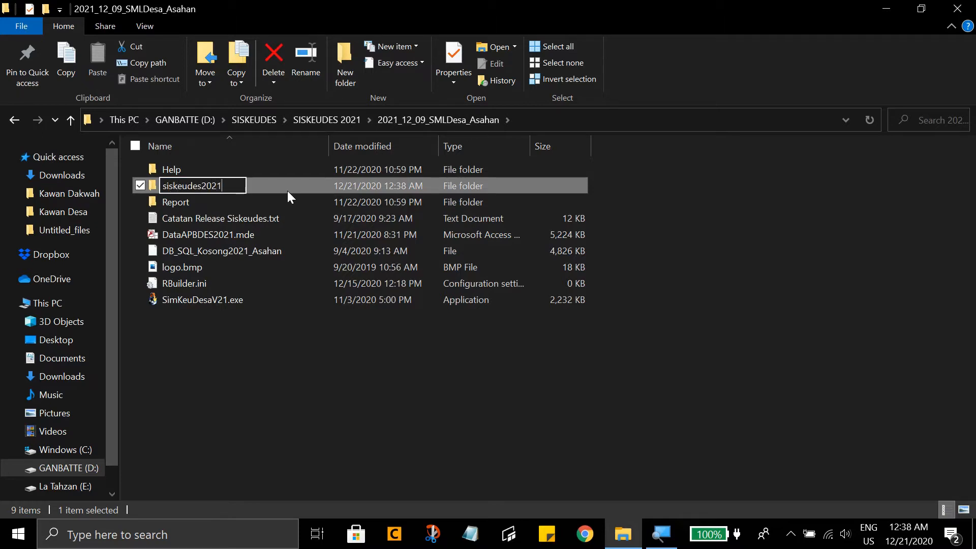
key("Return")
key("Return")
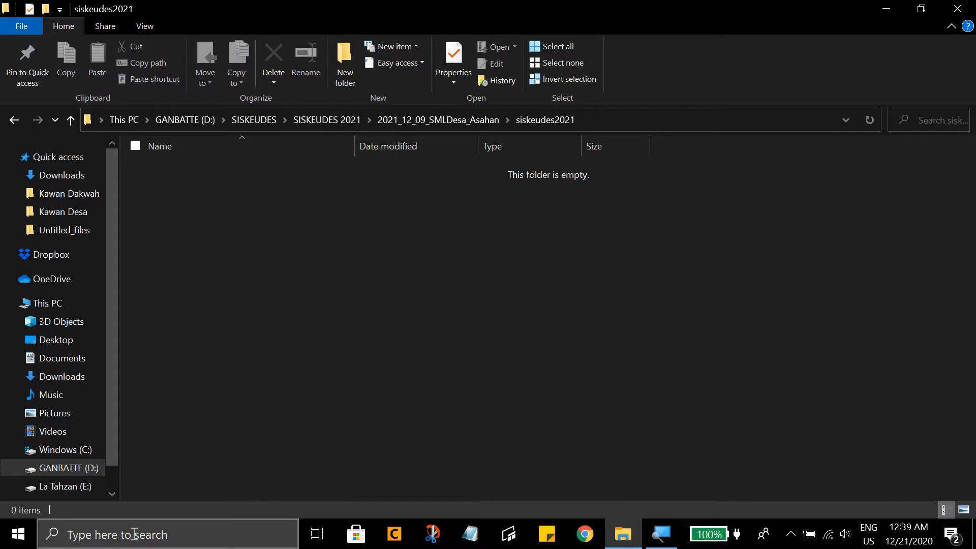
- Find and launch SQL Server Enterprise Manager, and maximize its Microsoft SQL Servers console window
left_click(66, 531)
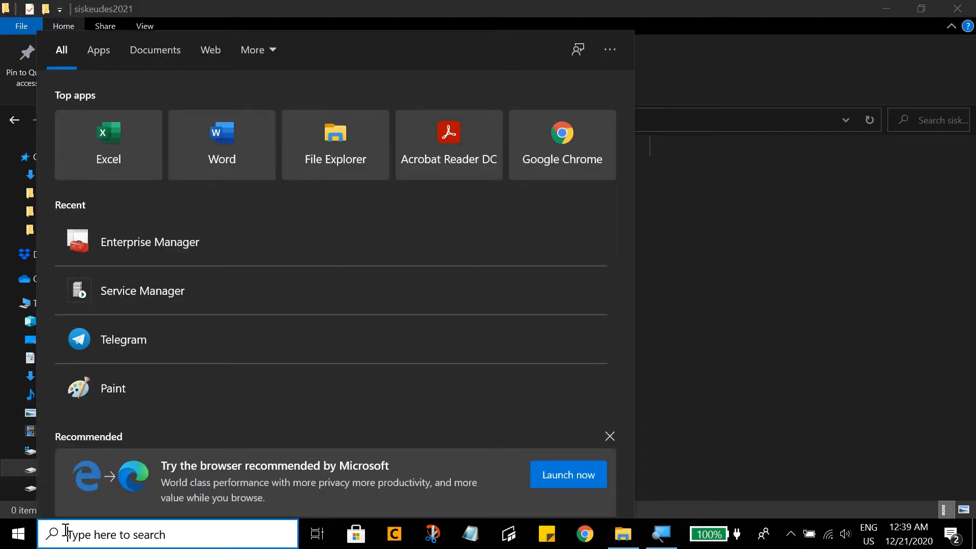
type("w")
key("BackSpace")
type("enter")
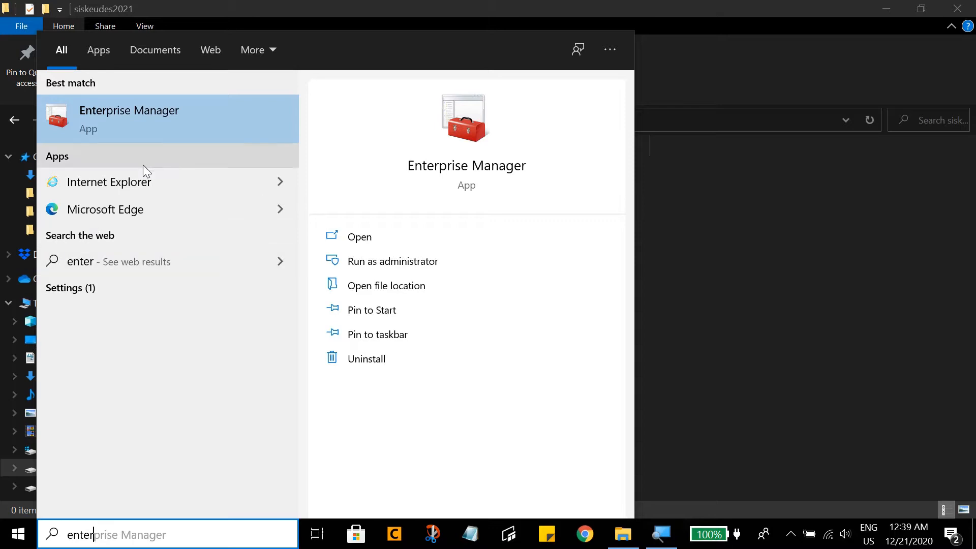
left_click(174, 130)
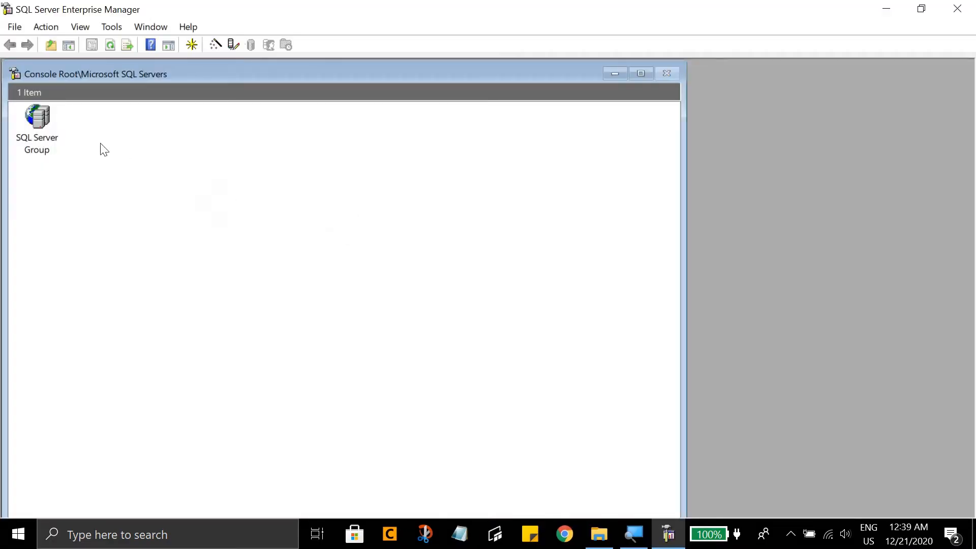
left_click(641, 75)
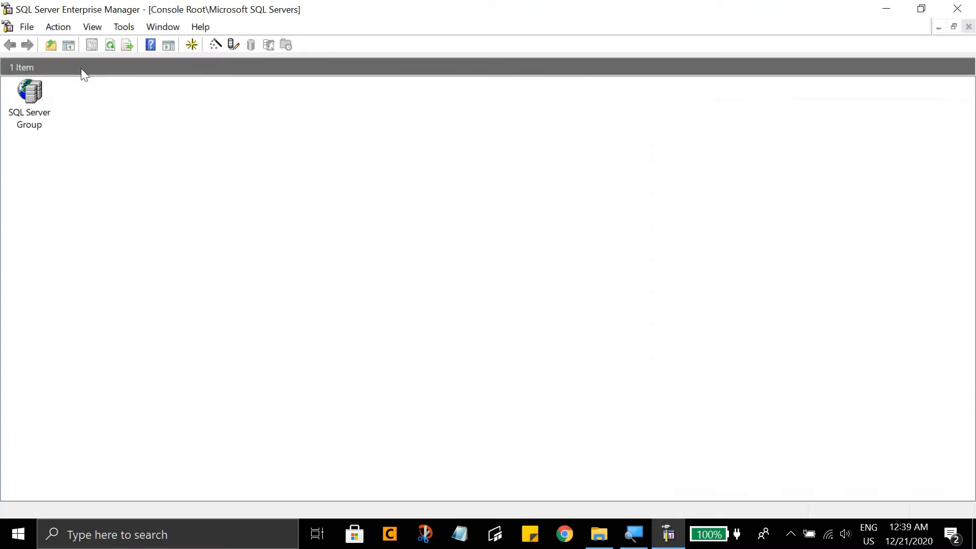
- Show the console tree and expand SQL Server Group and the local server to display the contents of Databases
left_click(69, 47)
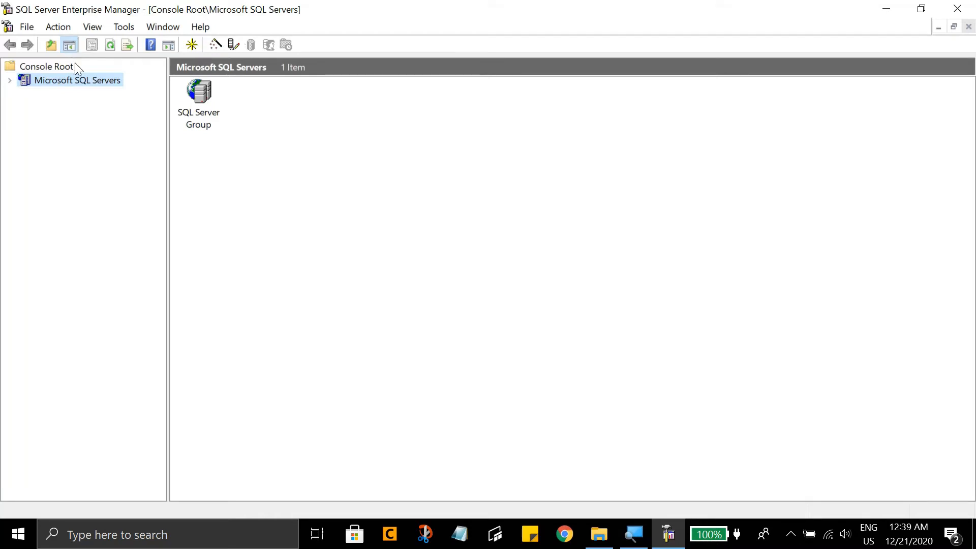
left_click(10, 80)
left_click(24, 95)
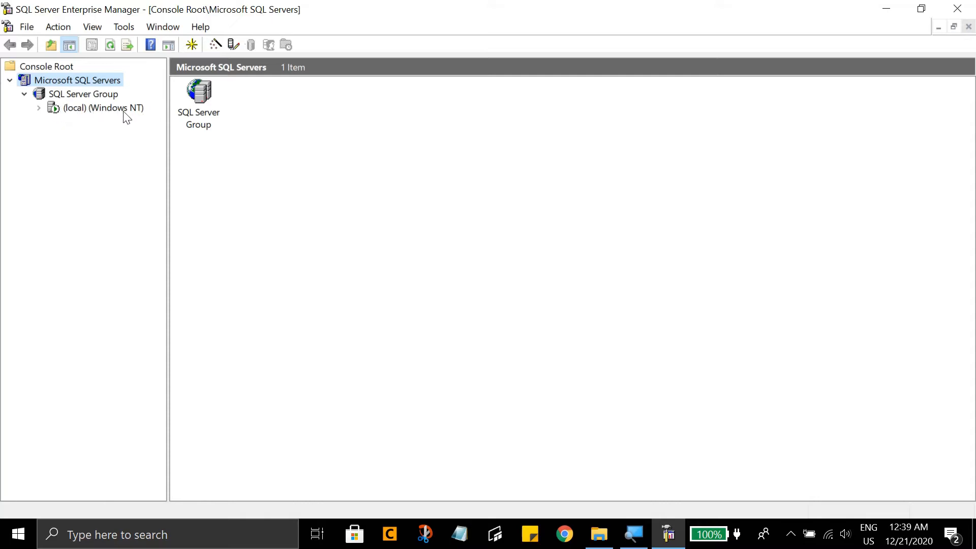
left_click(40, 109)
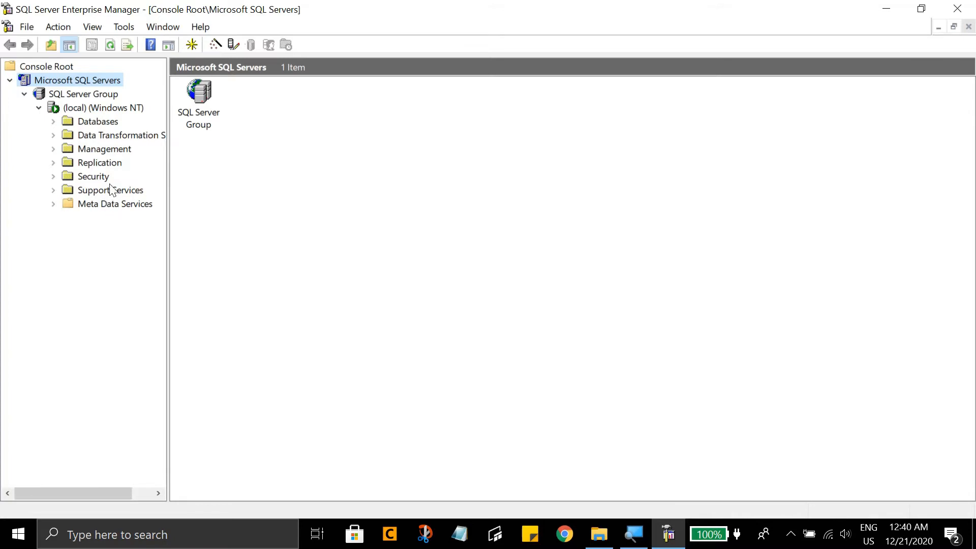
left_click(54, 121)
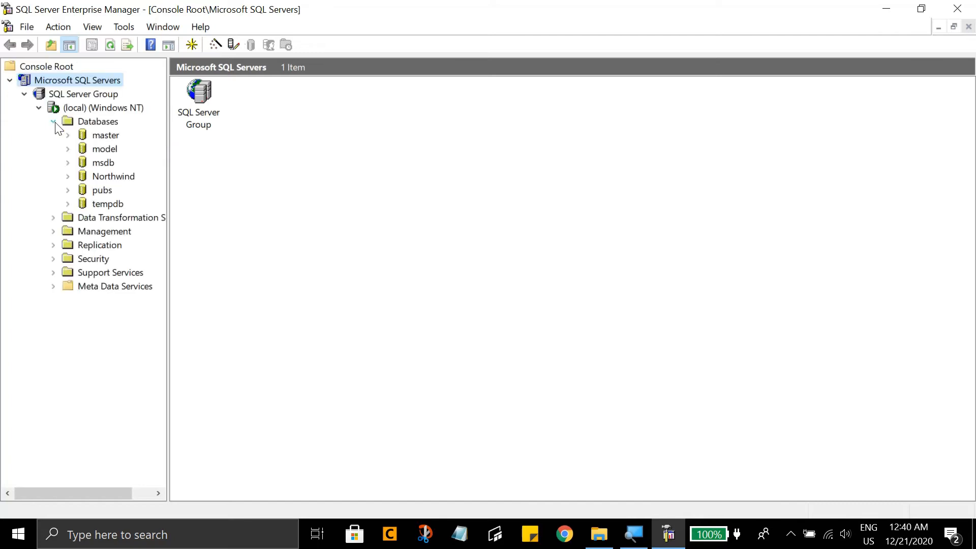
left_click(103, 122)
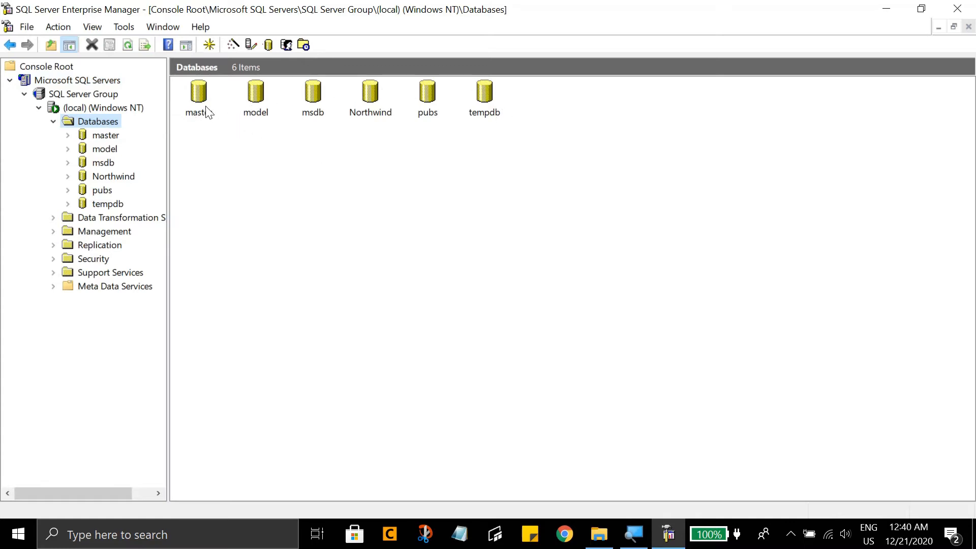
- Start a database restore on the local server and set the restored database's name to siskeudes2021
right_click(213, 147)
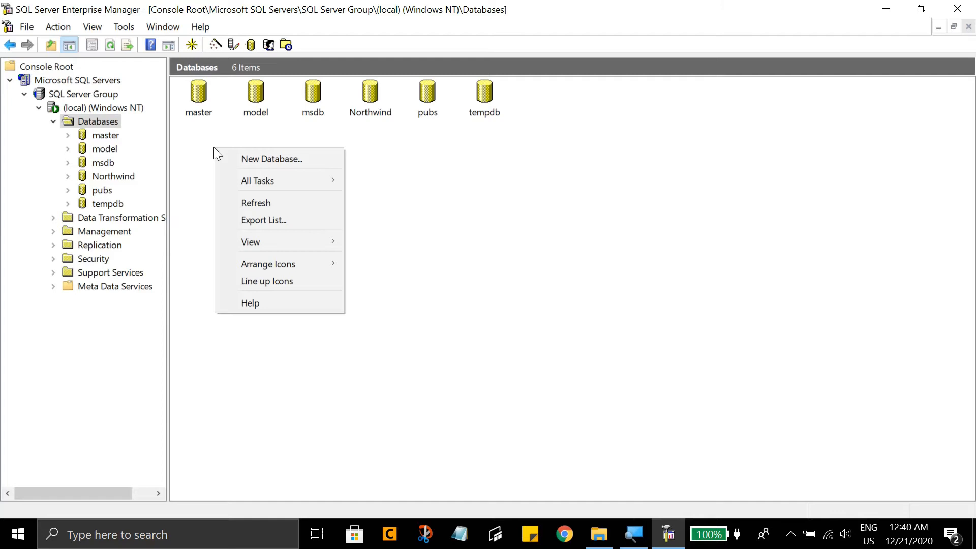
mouse_move(264, 182)
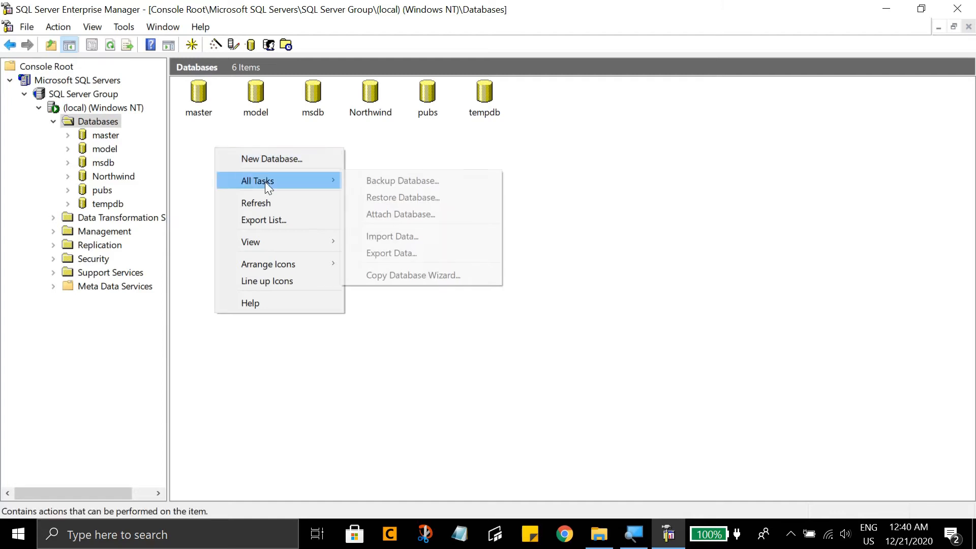
left_click(389, 196)
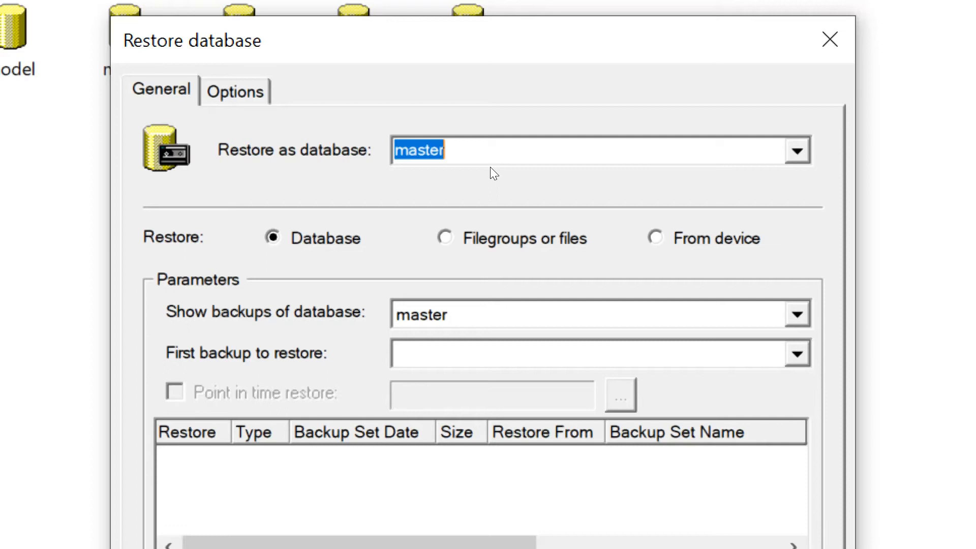
type("sis")
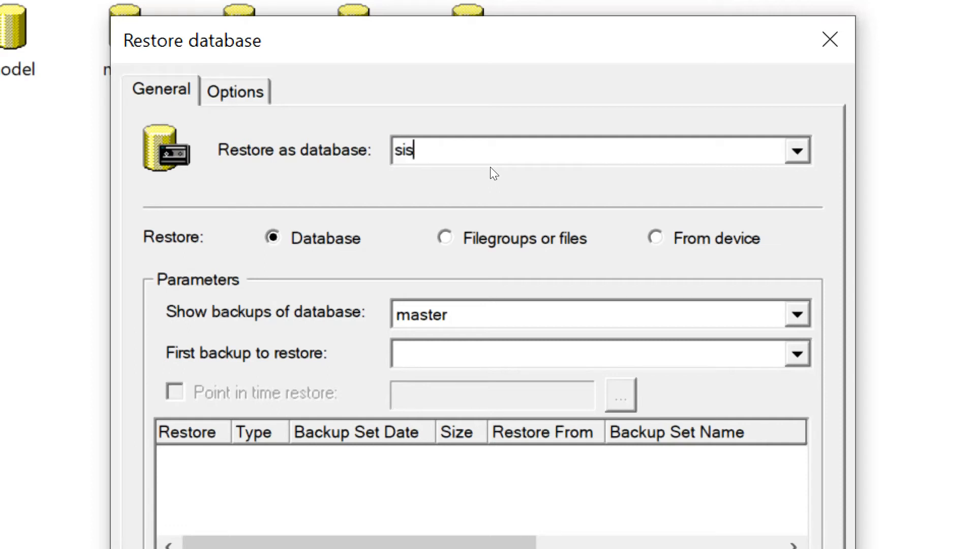
type("keudes2021")
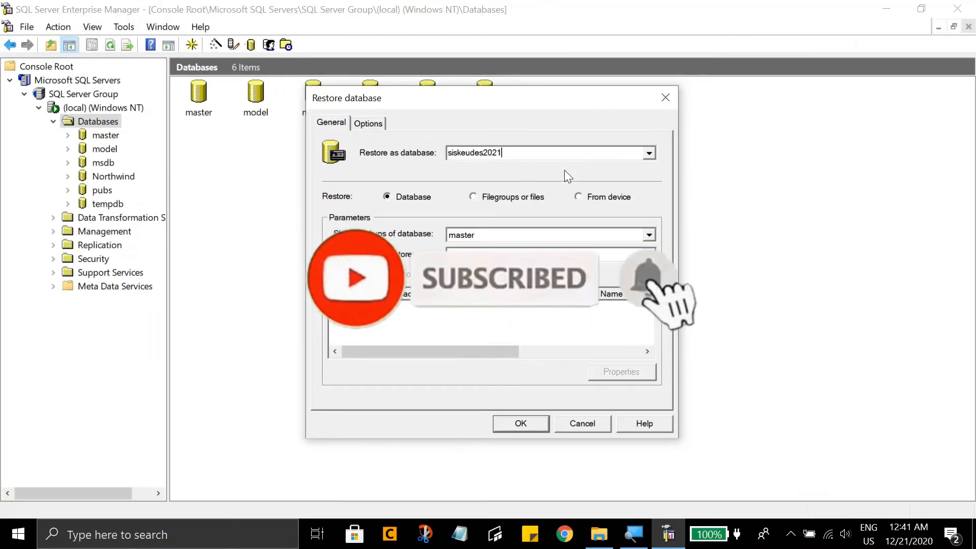
- Set the restore to come from a device, adding the disk file DB_SQL_Kosong2021_Asahan from the 2021_12_09_SMLDesa_Asahan folder
left_click(579, 196)
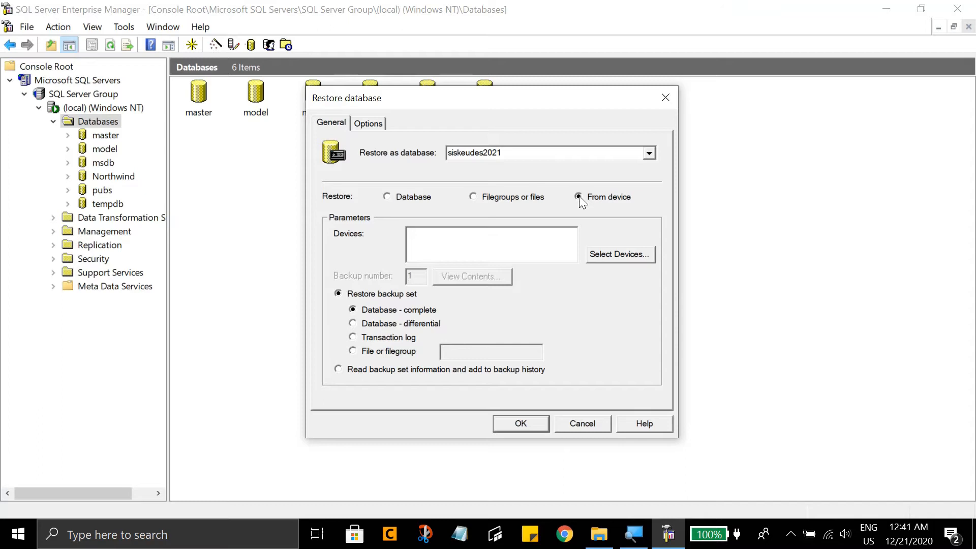
left_click(611, 255)
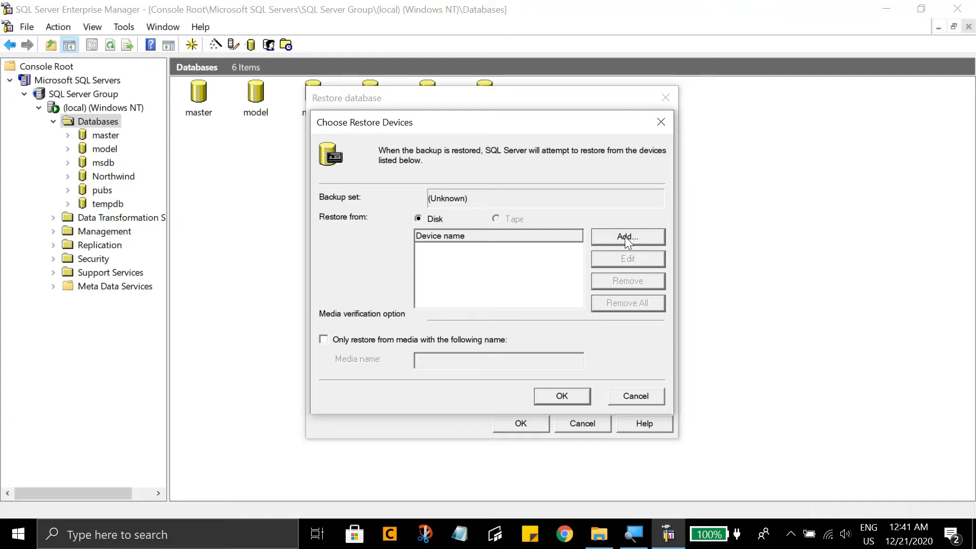
left_click(624, 236)
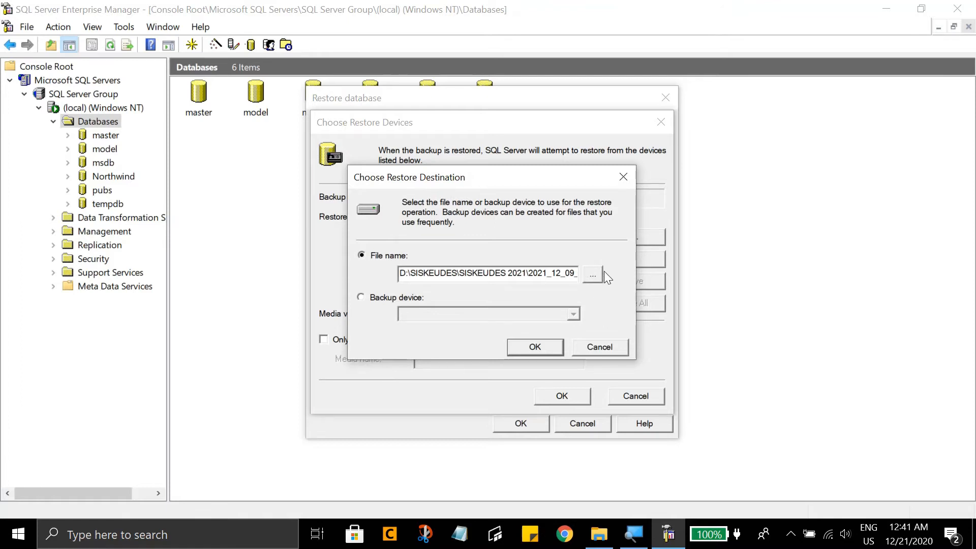
left_click(595, 274)
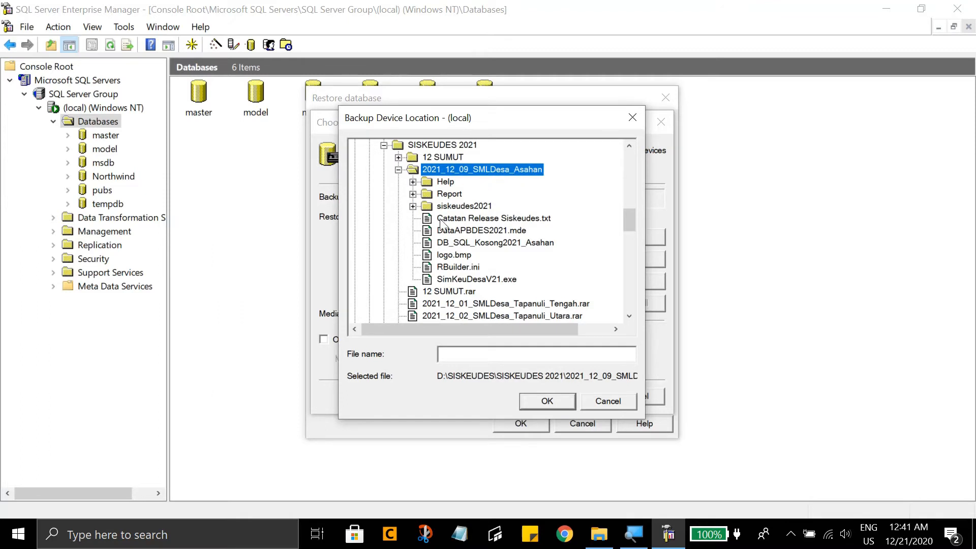
left_click(458, 243)
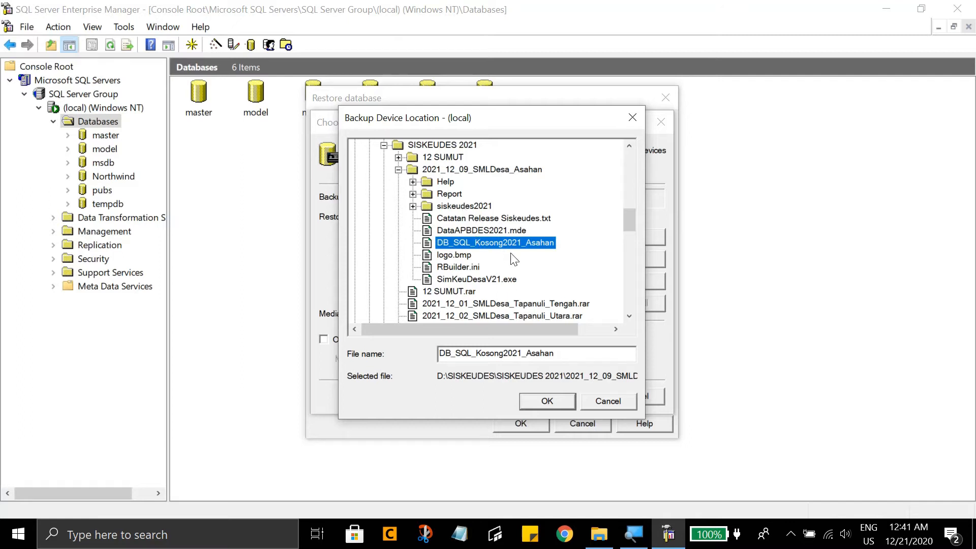
left_click(542, 405)
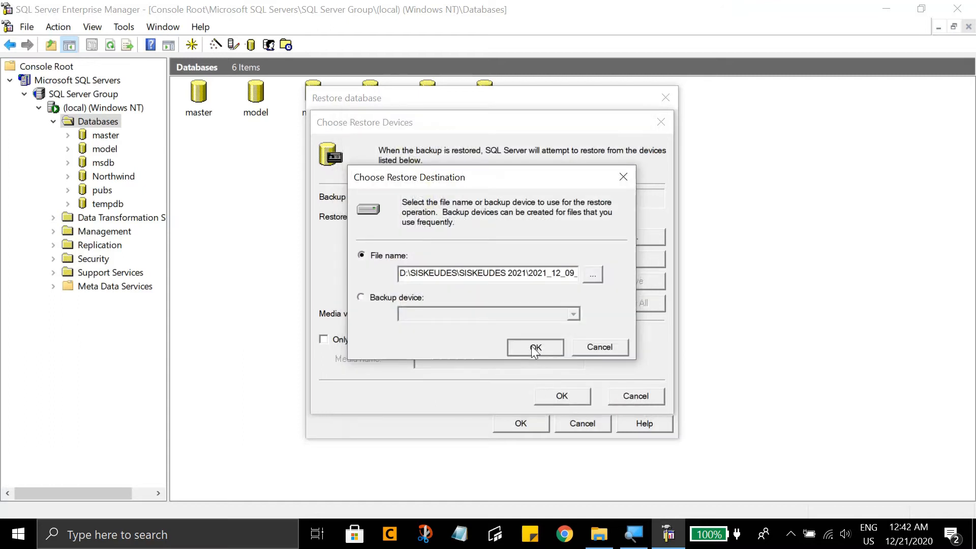
left_click(534, 350)
left_click(570, 393)
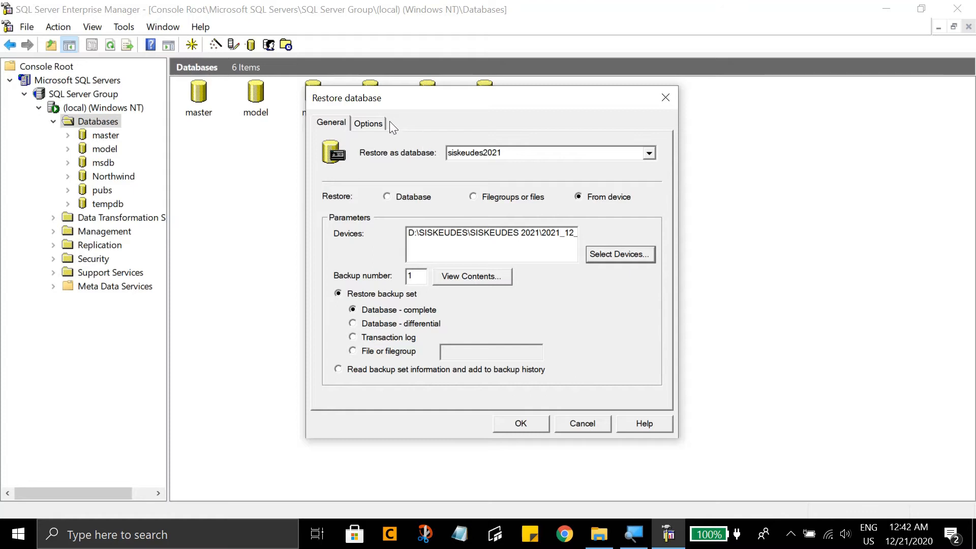
- Show the restore options, switch to File Explorer and copy the full path of the empty siskeudes2021 folder
left_click(376, 124)
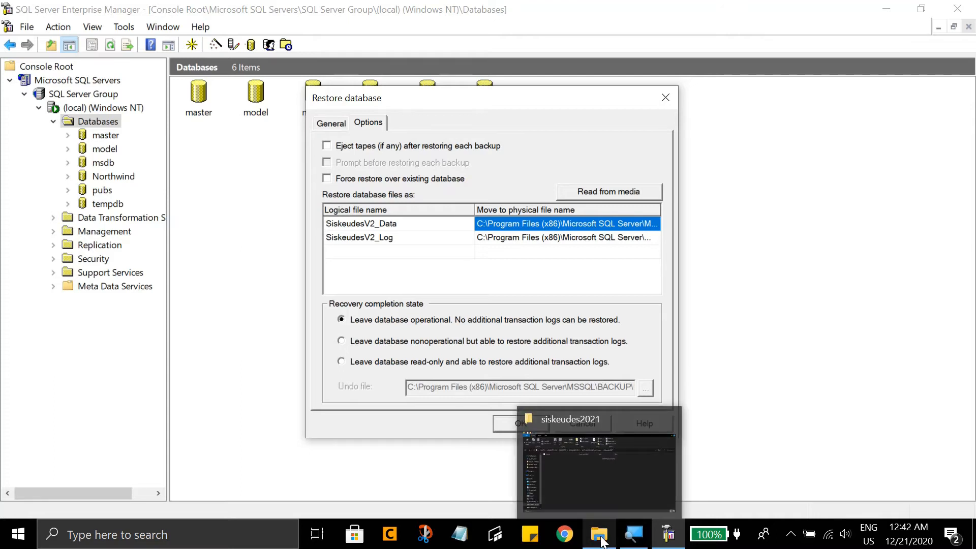
left_click(602, 539)
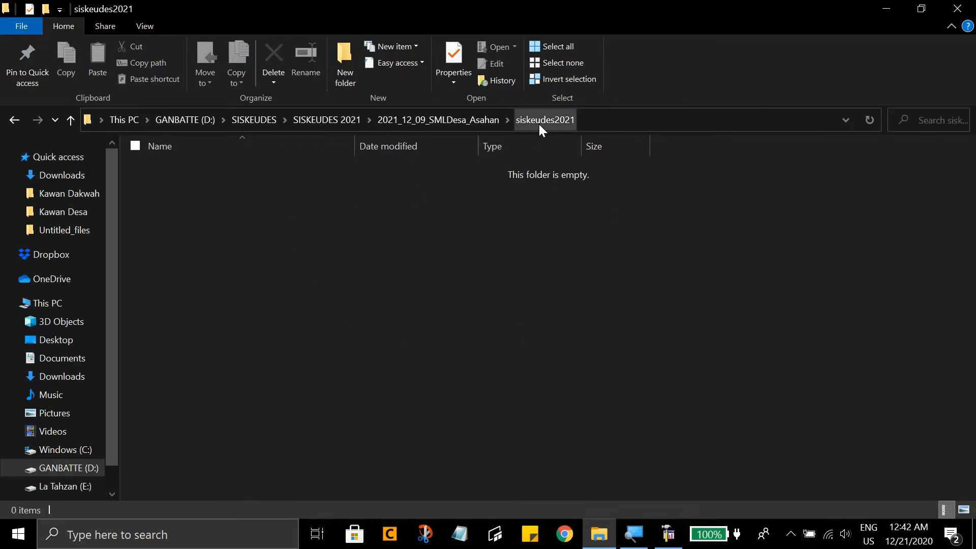
left_click(592, 121)
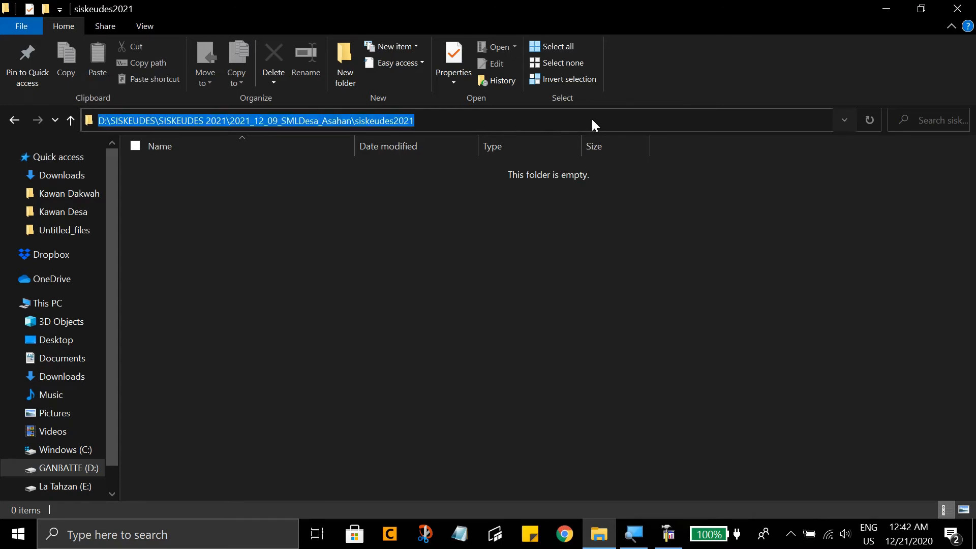
right_click(386, 122)
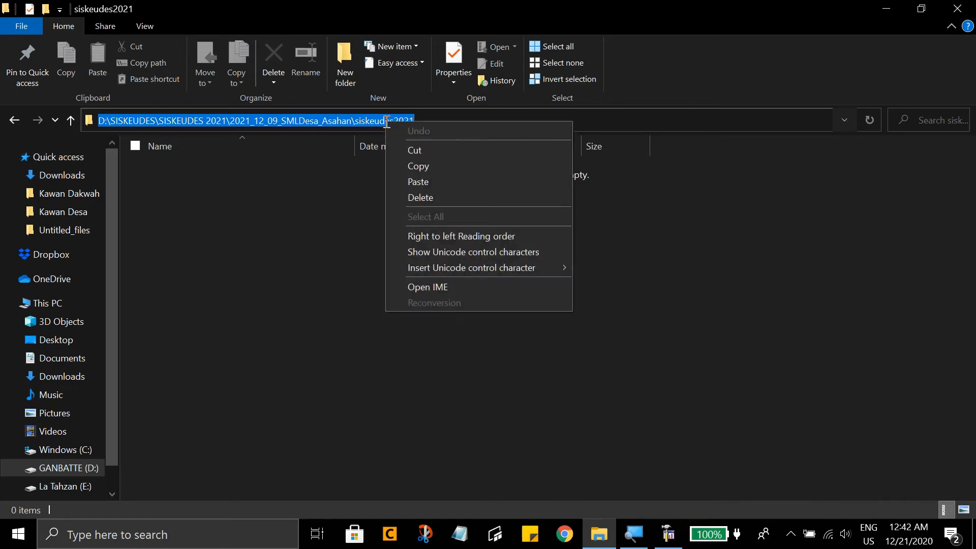
left_click(418, 166)
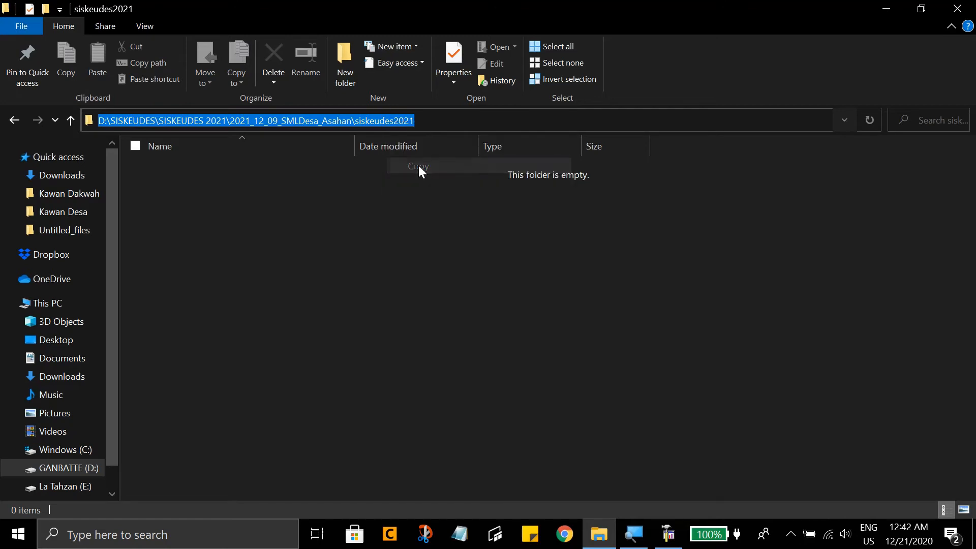
- Back in SQL Server Enterprise Manager, replace the folder part of SiskeudesV2_Data's physical file path with the copied siskeudes2021 folder path
left_click(668, 534)
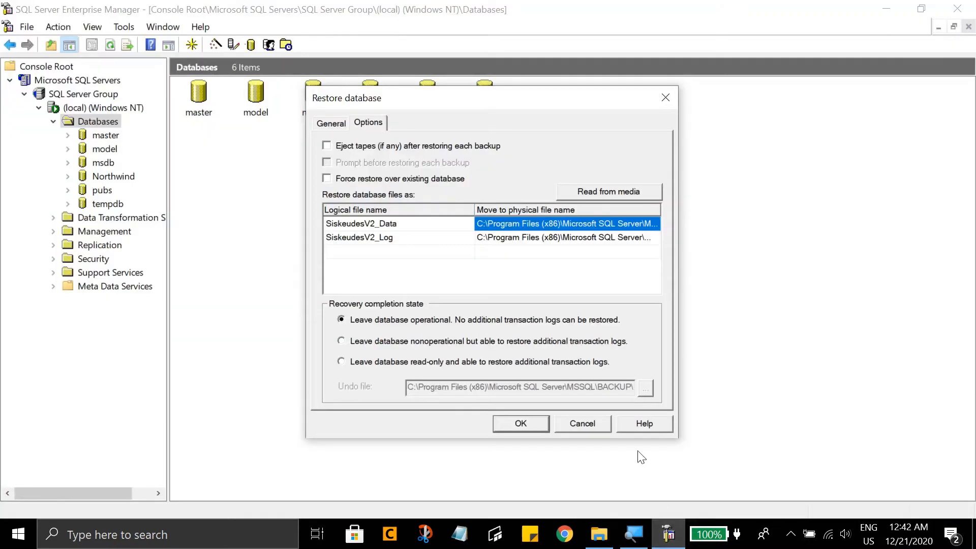
left_click(572, 224)
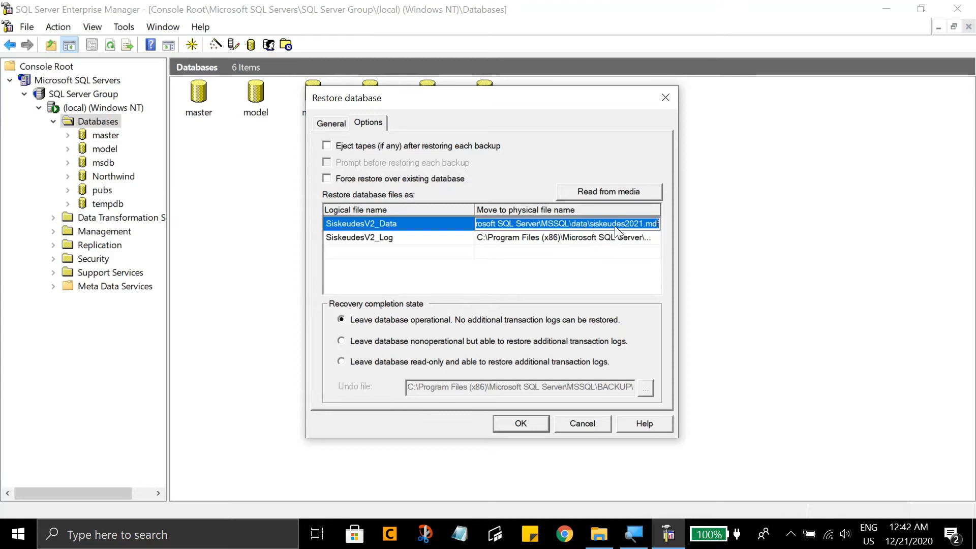
left_click(587, 225)
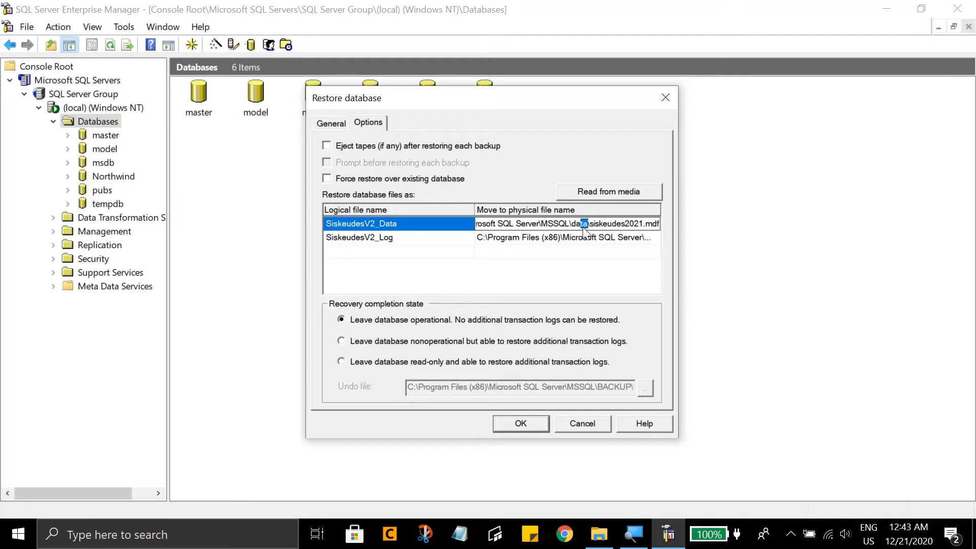
left_click(587, 223)
left_click_drag(571, 222, 465, 237)
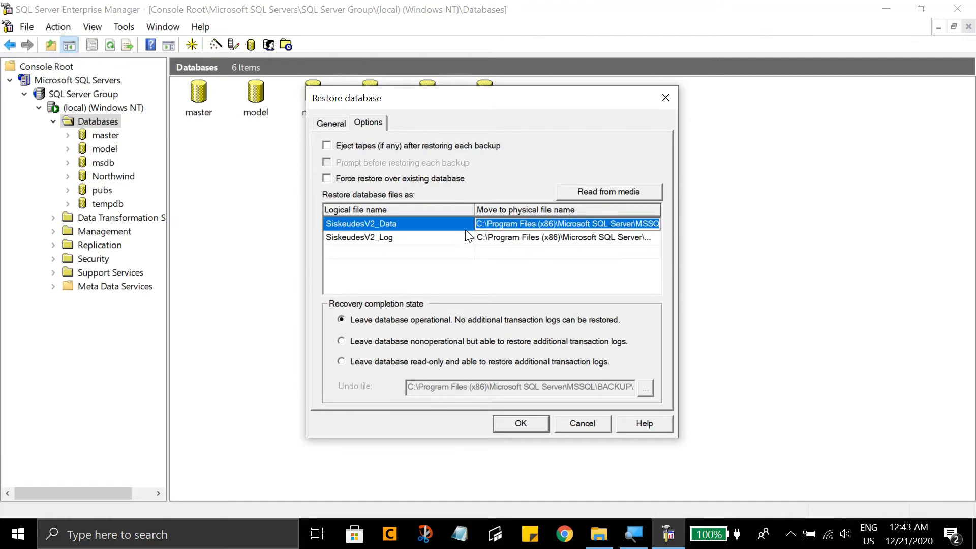
right_click(505, 223)
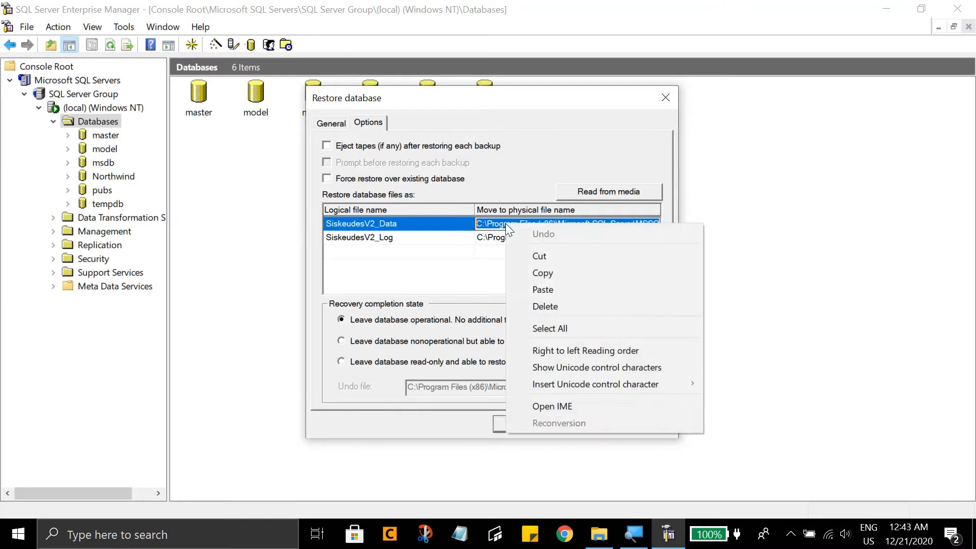
left_click(542, 289)
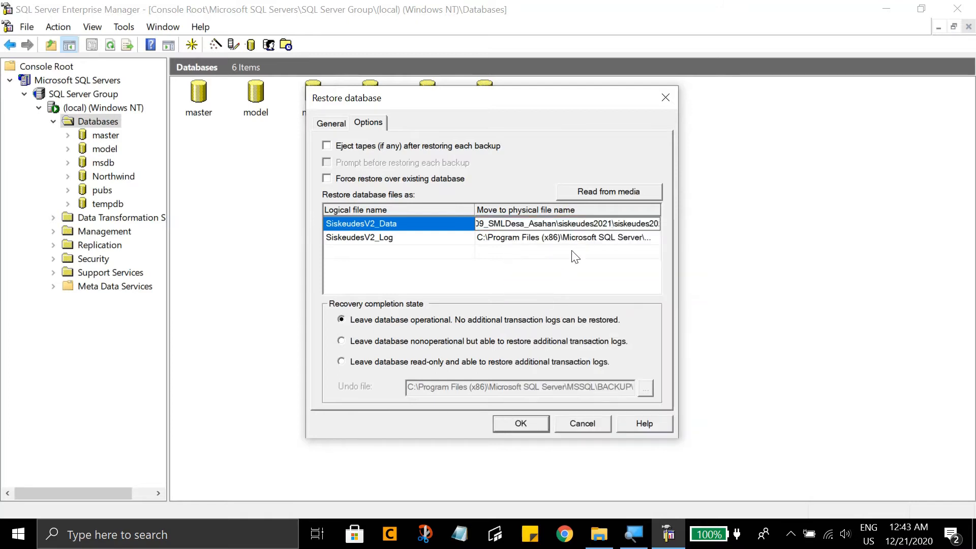
- Replace the folder part of SiskeudesV2_Log's physical file path with the copied siskeudes2021 folder path, and run the restore
left_click(614, 239)
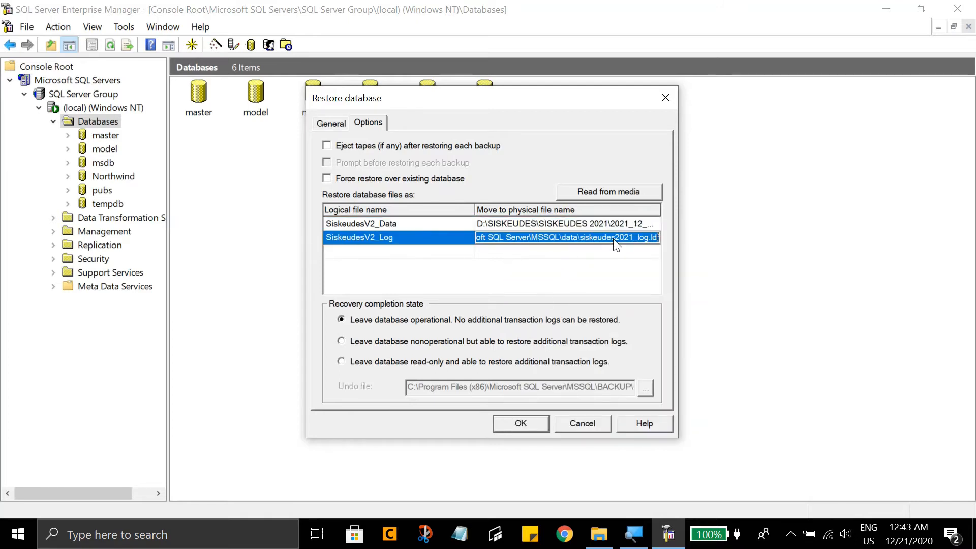
left_click(577, 241)
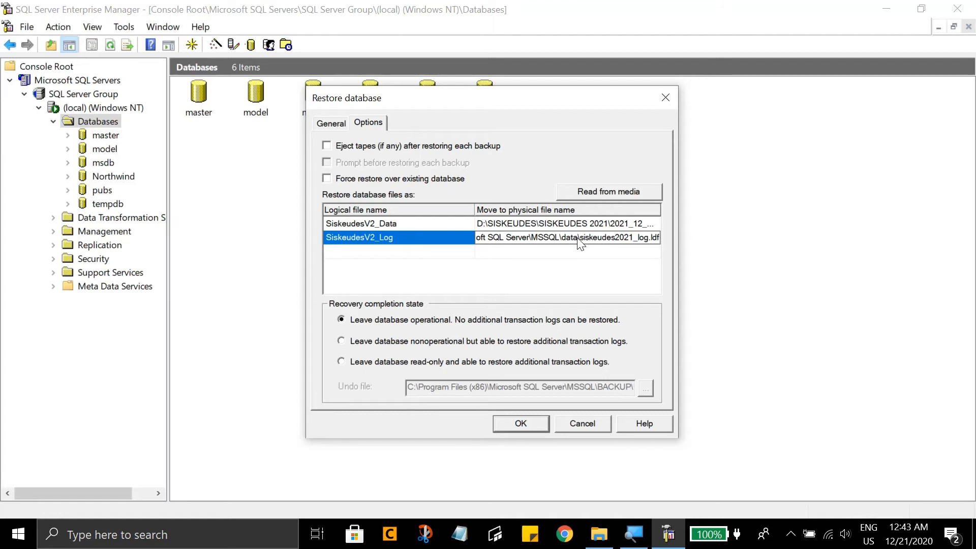
left_click_drag(578, 240, 453, 249)
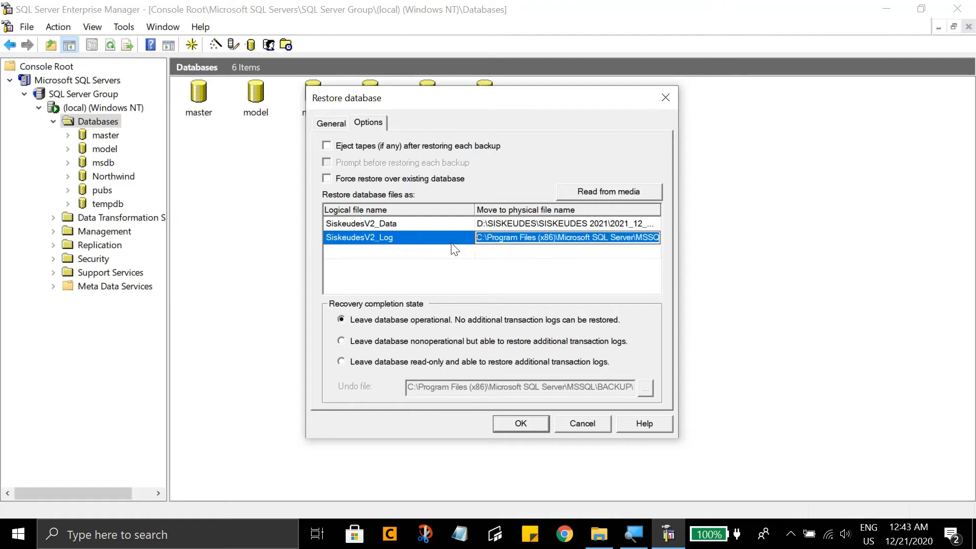
right_click(502, 238)
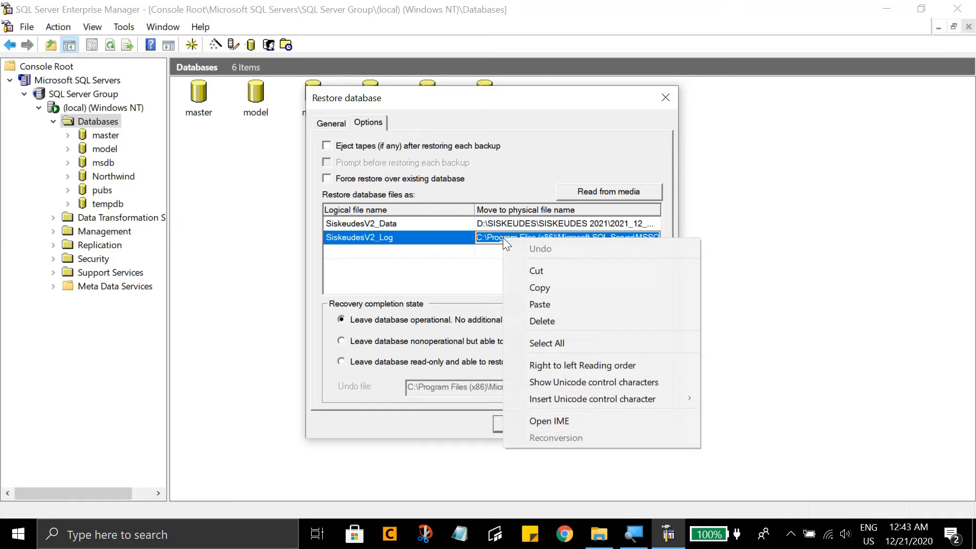
left_click(551, 302)
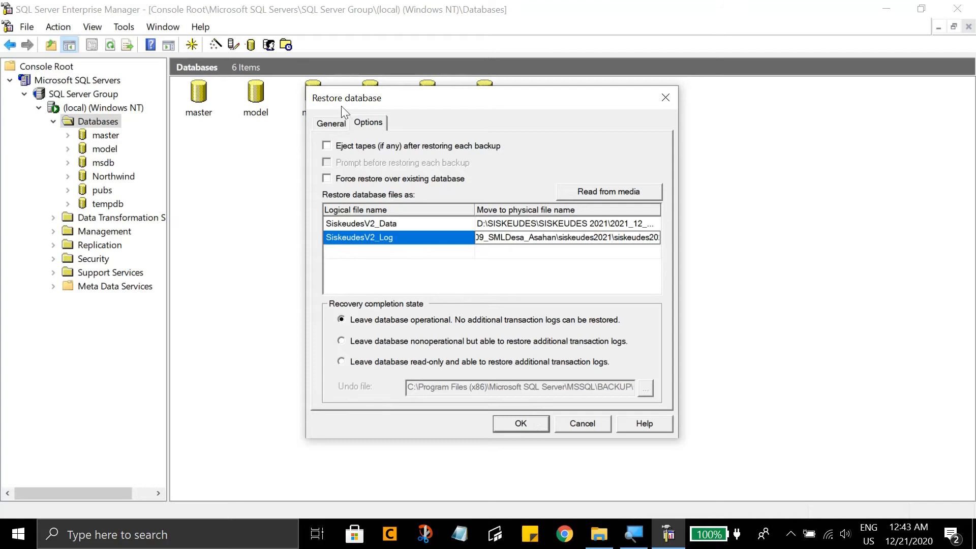
left_click(528, 425)
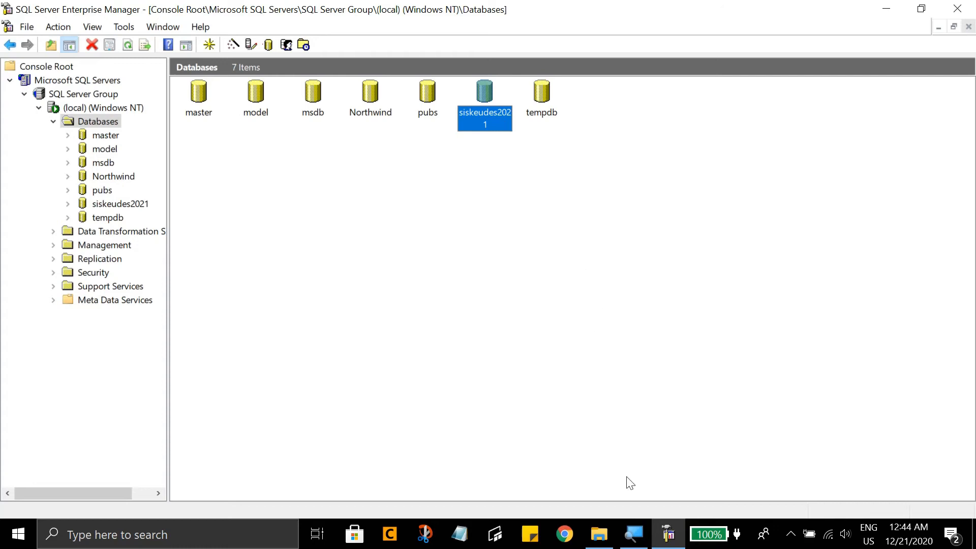
- Switch to File Explorer, go to the 2021_12_09_SMLDesa_Asahan folder and run SimKeuDesaV21.exe as administrator
left_click(602, 536)
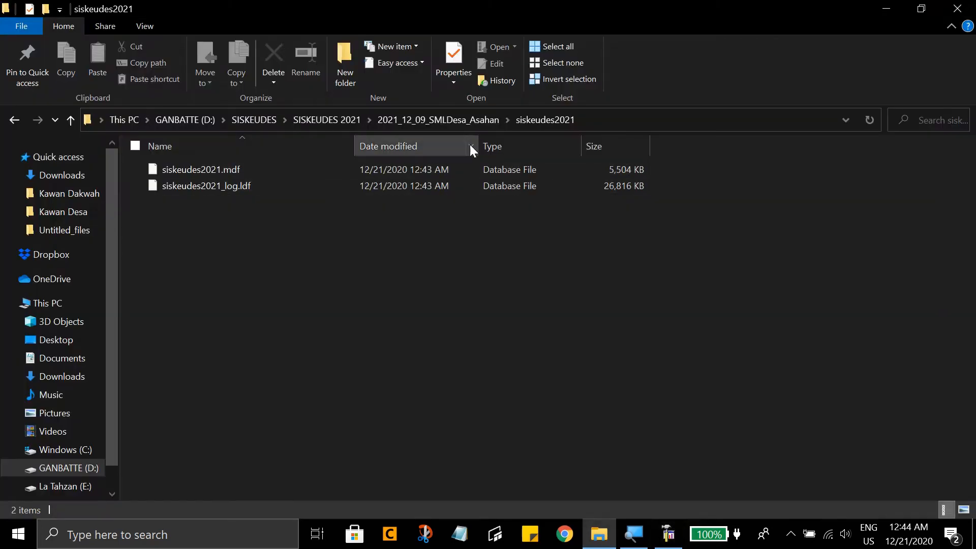
left_click(457, 122)
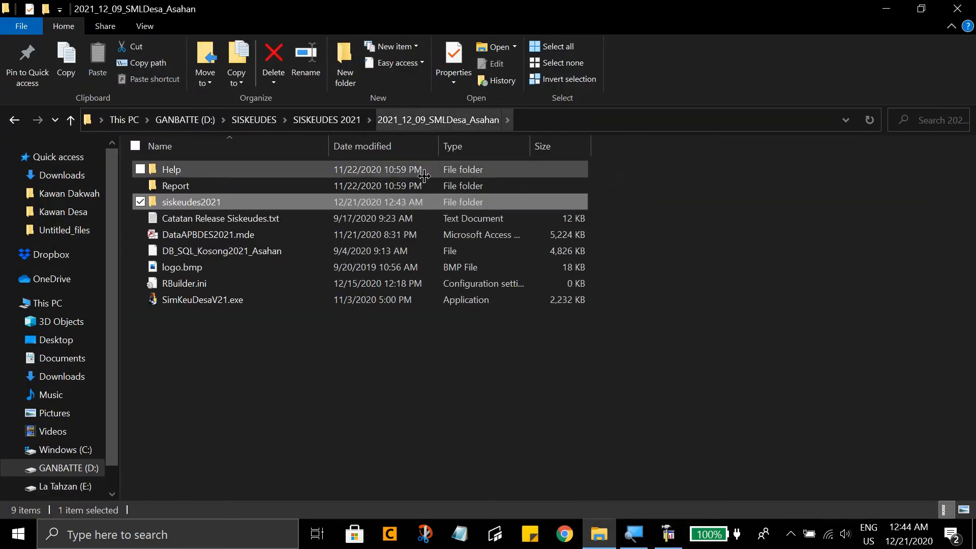
double_click(342, 298)
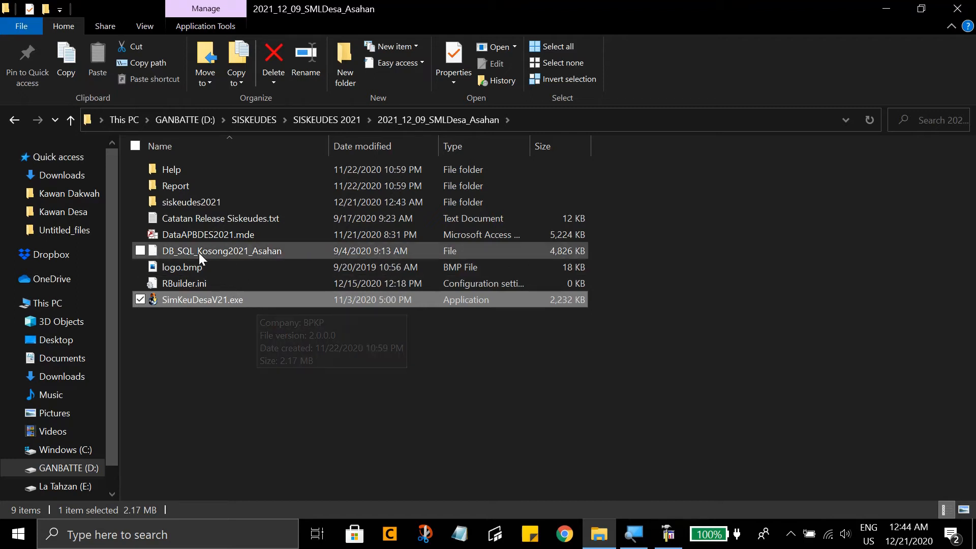
mouse_move(198, 197)
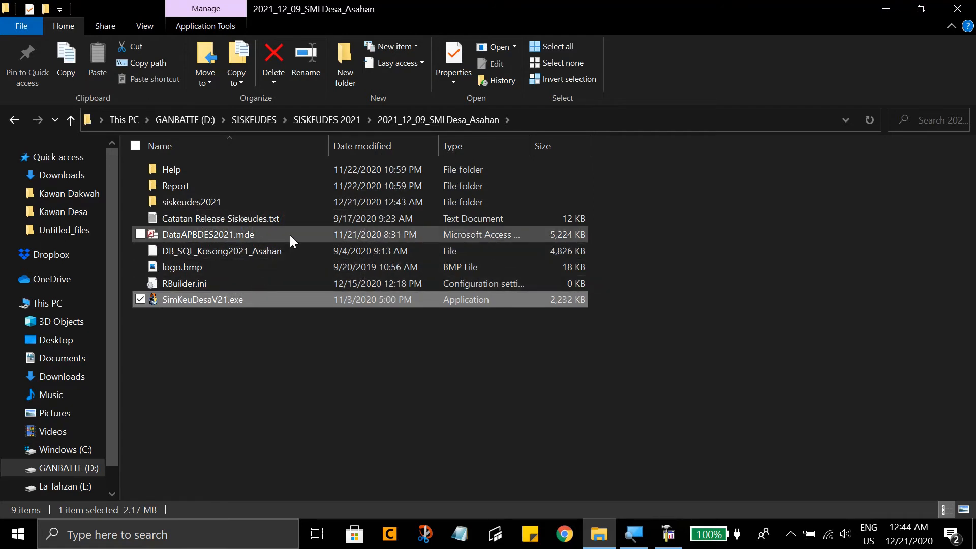
mouse_move(290, 237)
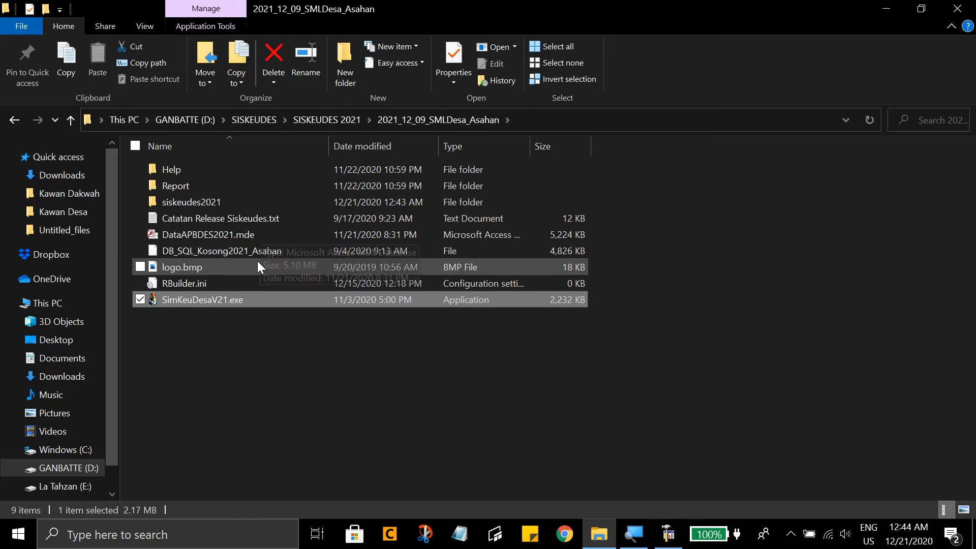
mouse_move(252, 302)
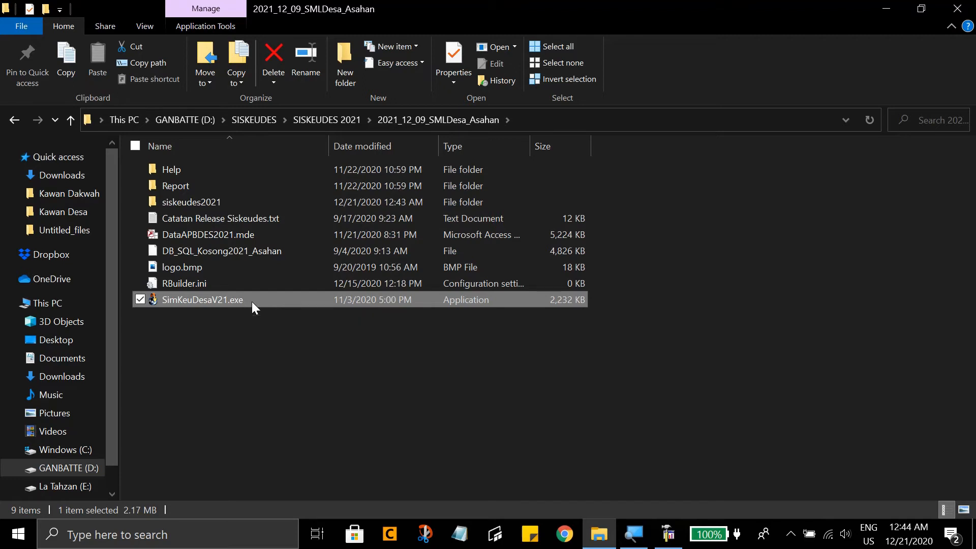
right_click(252, 305)
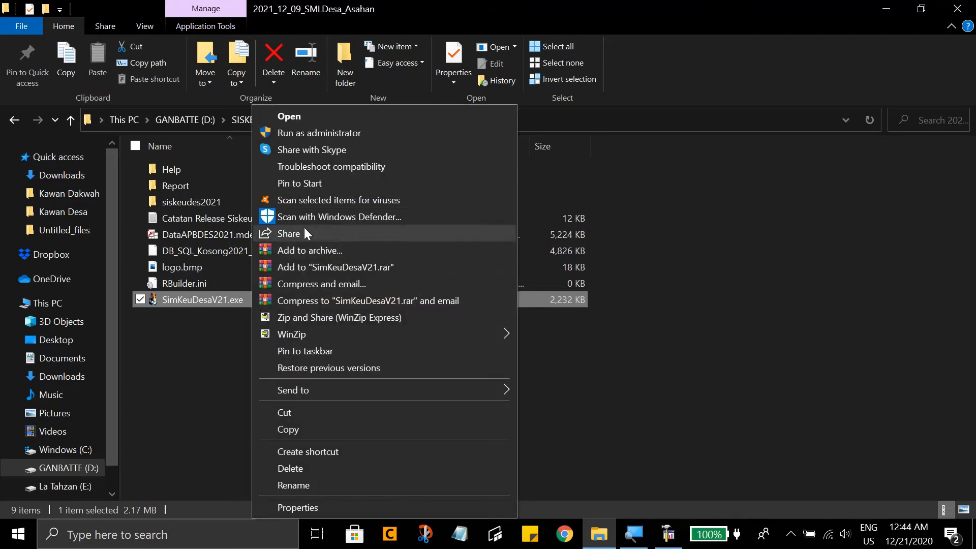
left_click(316, 132)
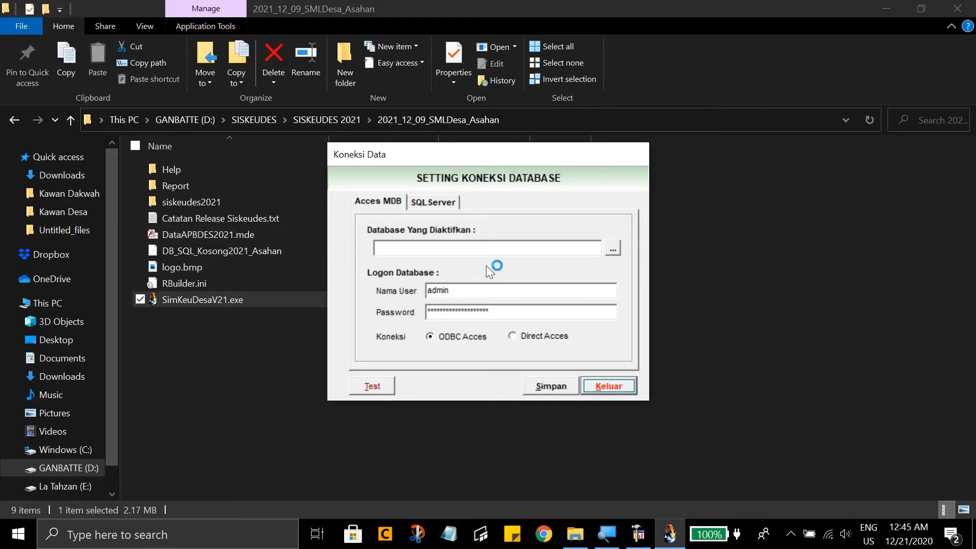
- Compare the Acces MDB and SQLServer connection settings, ending on the SQLServer ones
left_click(433, 202)
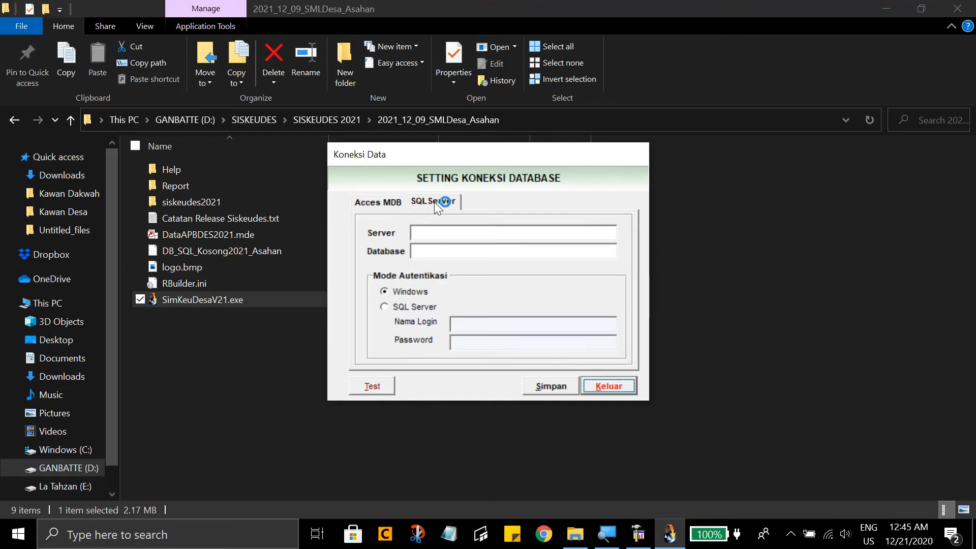
left_click(385, 202)
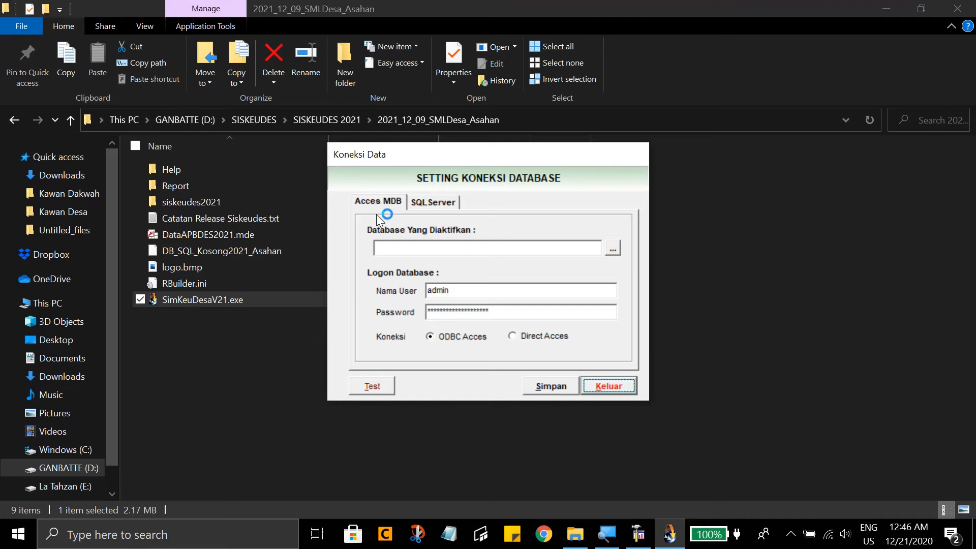
left_click(430, 200)
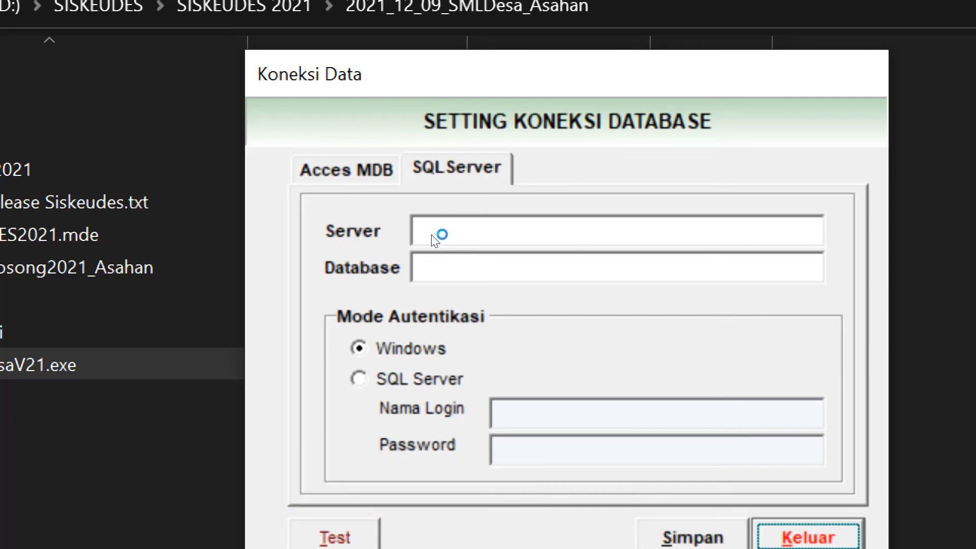
- Set the SQL Server connection's server address to 192.168.100.103
left_click(432, 237)
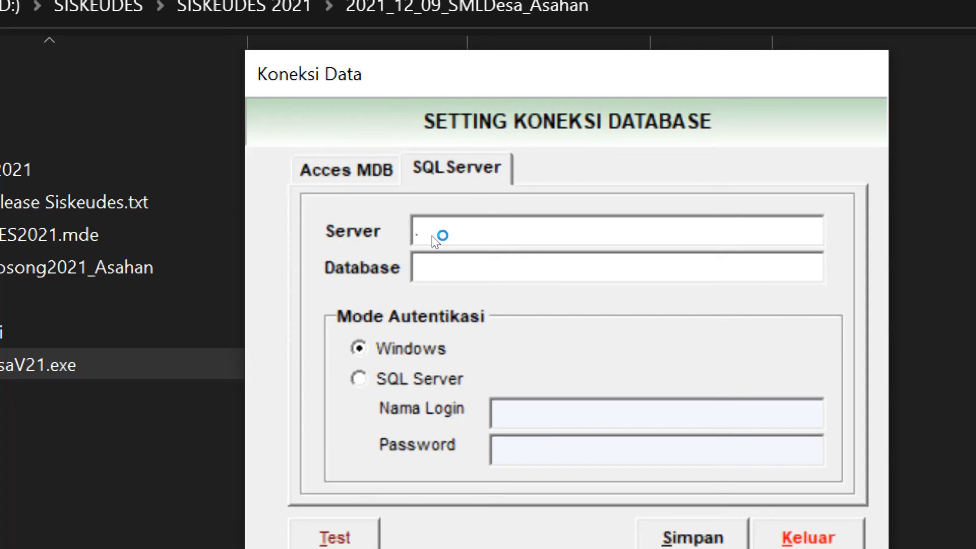
key("BackSpace")
type("192.168.100.1")
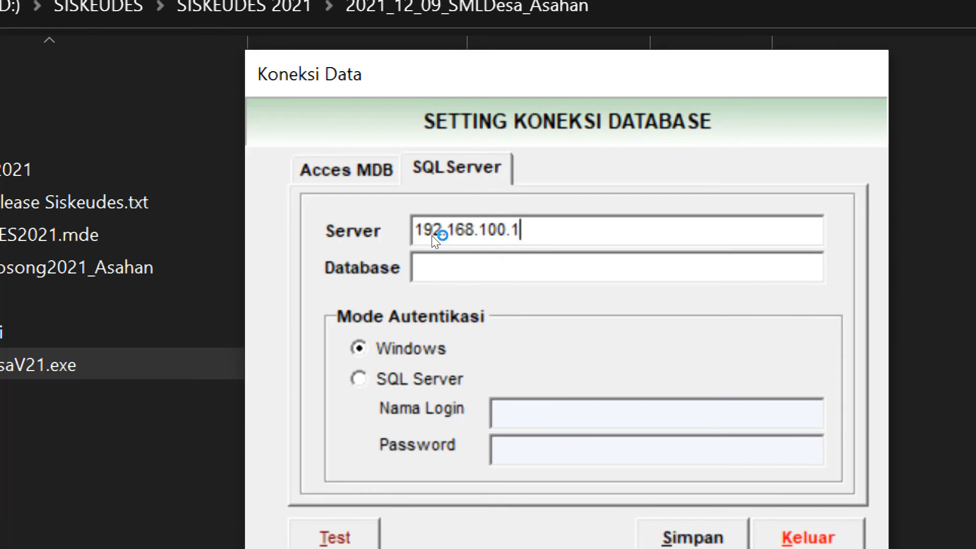
type("00")
key("BackSpace")
type("3")
- Set the connection's database to siskeudes2021 and the authentication mode to SQL Server
left_click(456, 256)
type("siskeu")
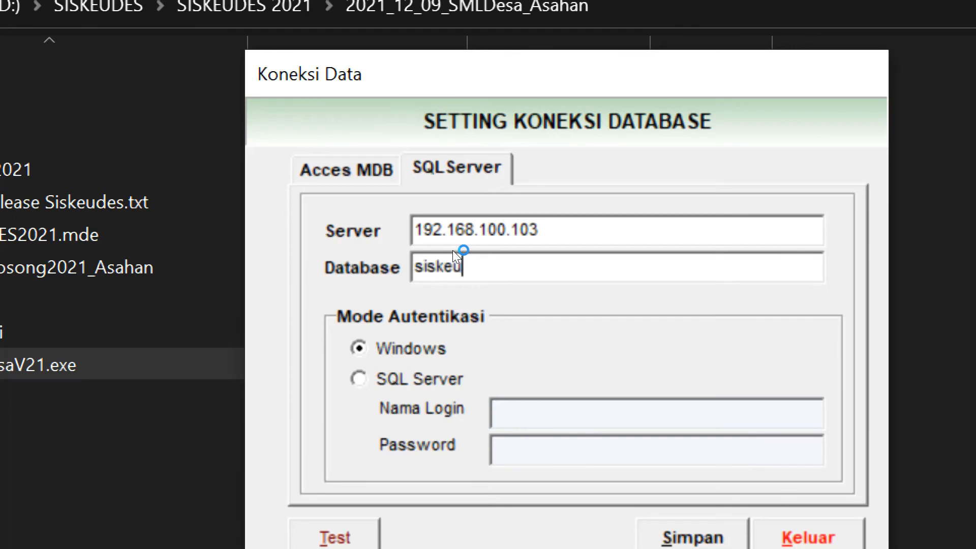
type("des2021")
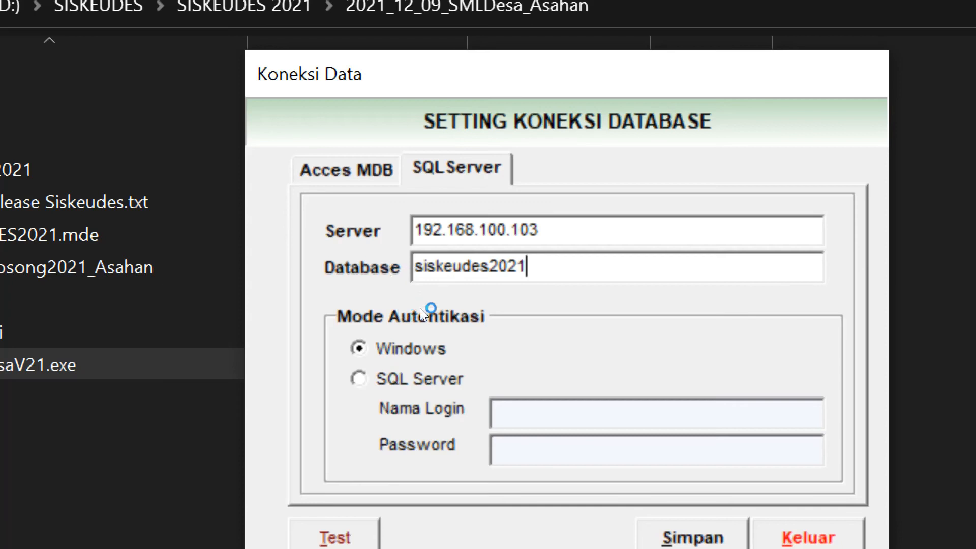
key("Tab")
key("Down")
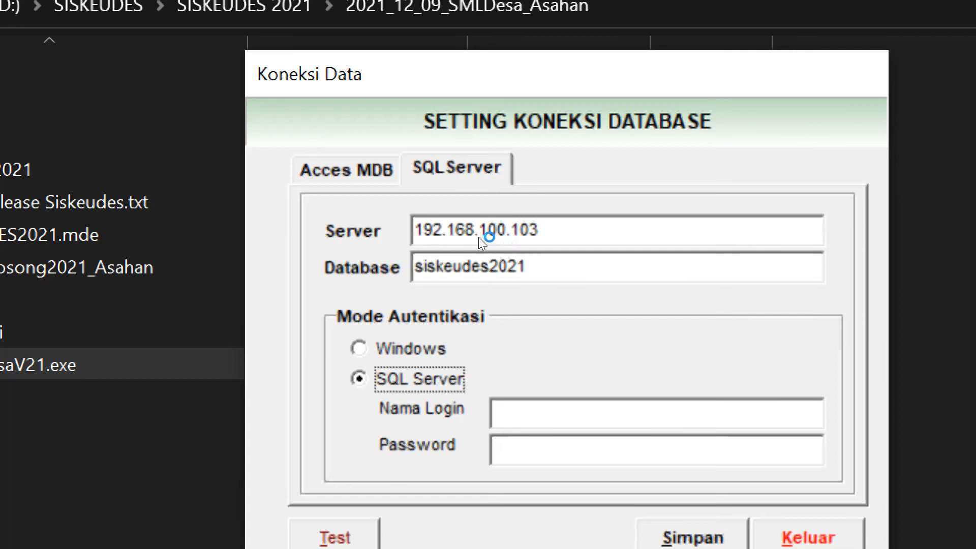
- Replace the connection's server address with a single dot for the local server
left_click_drag(478, 237, 430, 240)
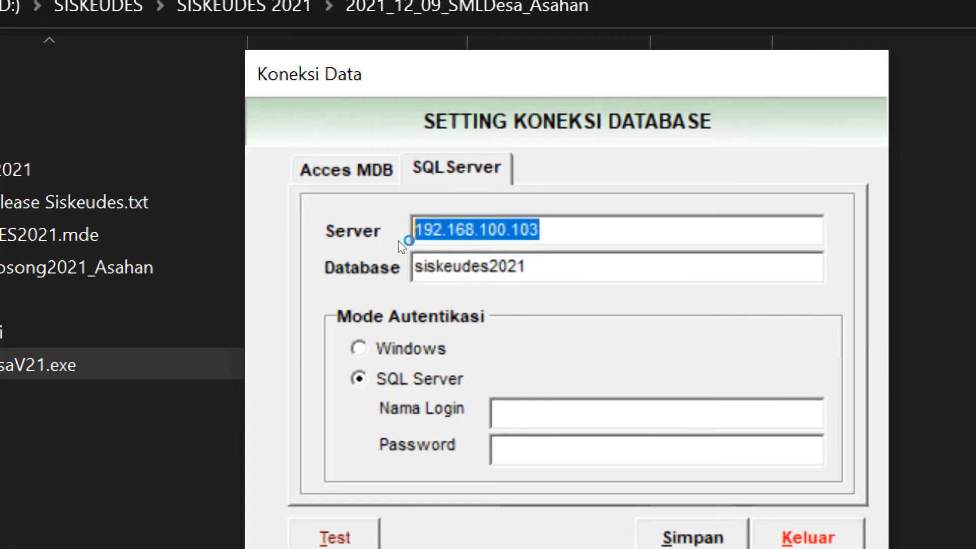
key("BackSpace")
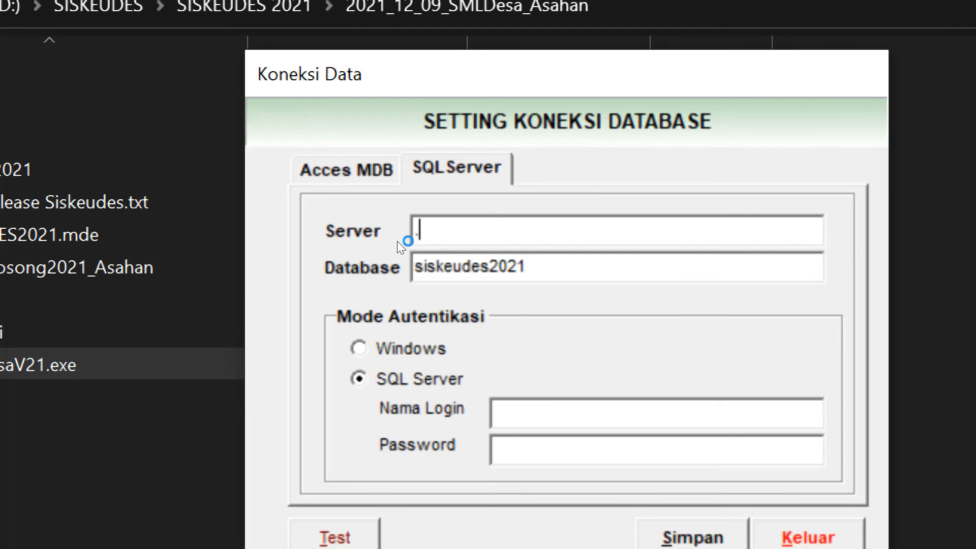
- Set the connection's server to a single dot, enter login name sa and its password, and test the connection
key("super+minus")
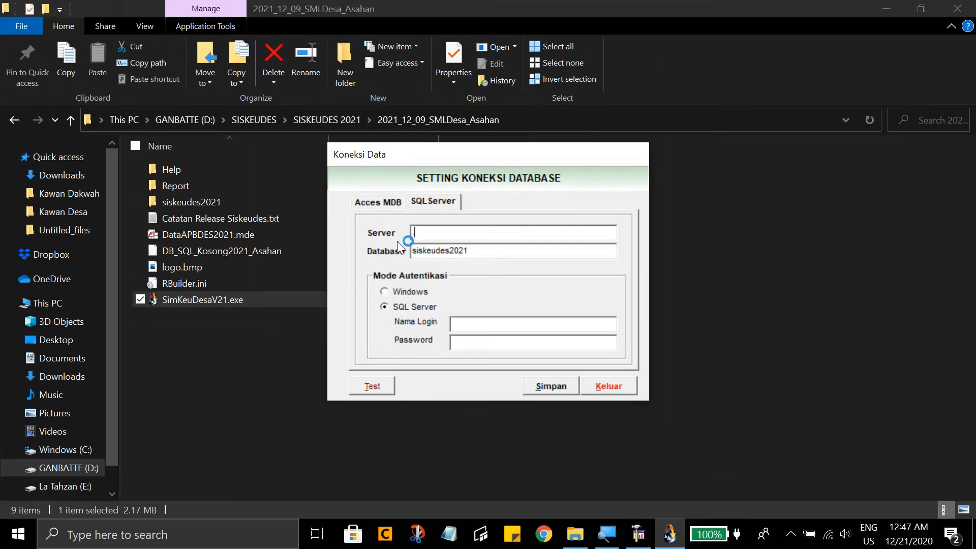
type(".")
left_click(461, 322)
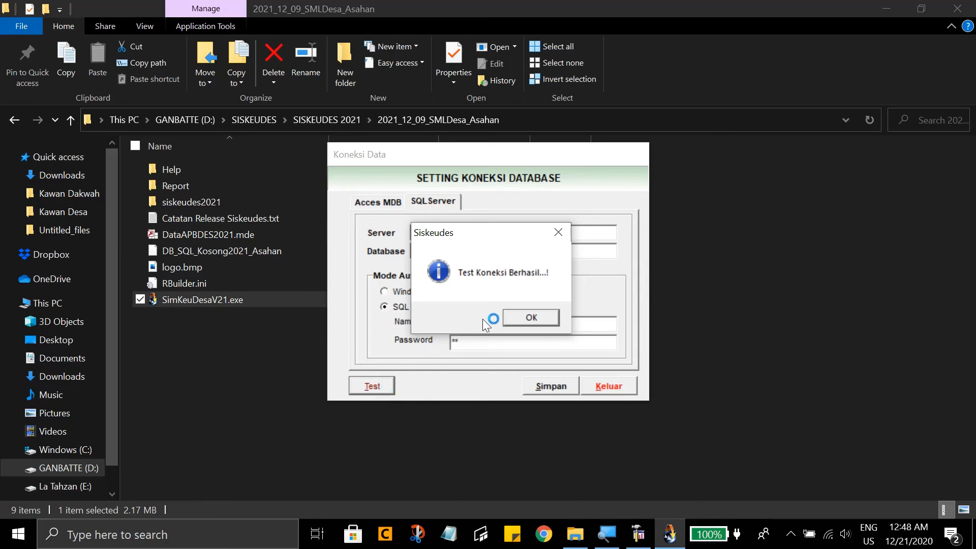
left_click(518, 315)
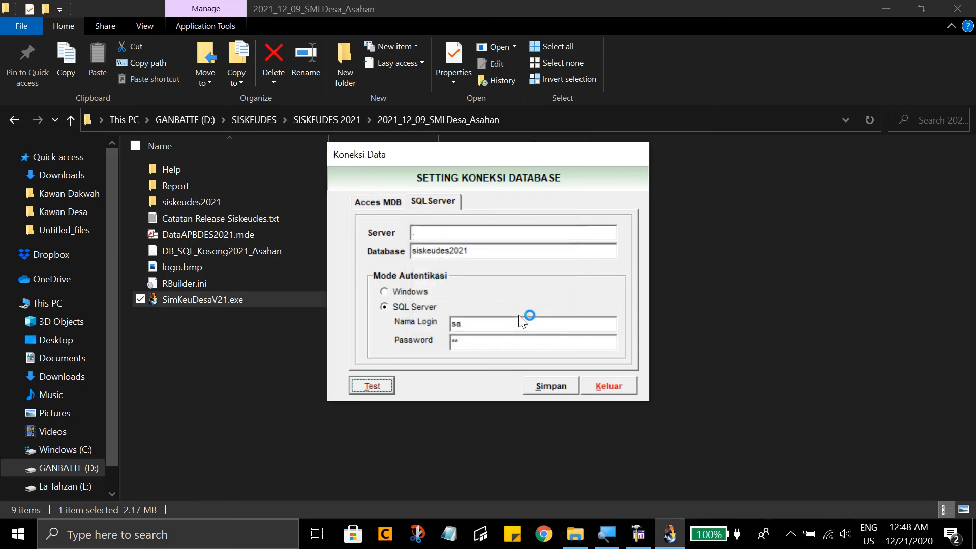
- Save the connection configuration, closing the application, and relaunch SimKeuDesaV21.exe as administrator
left_click(544, 387)
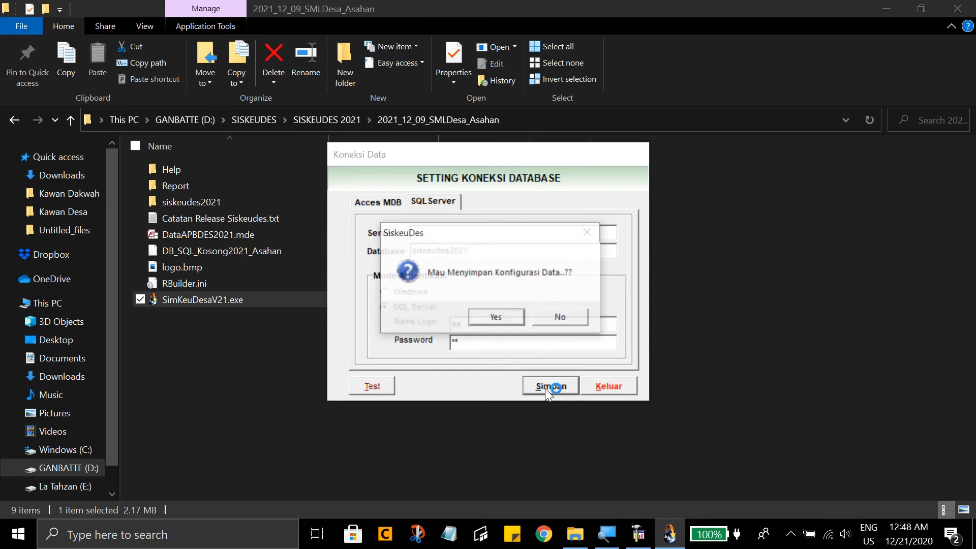
left_click(491, 311)
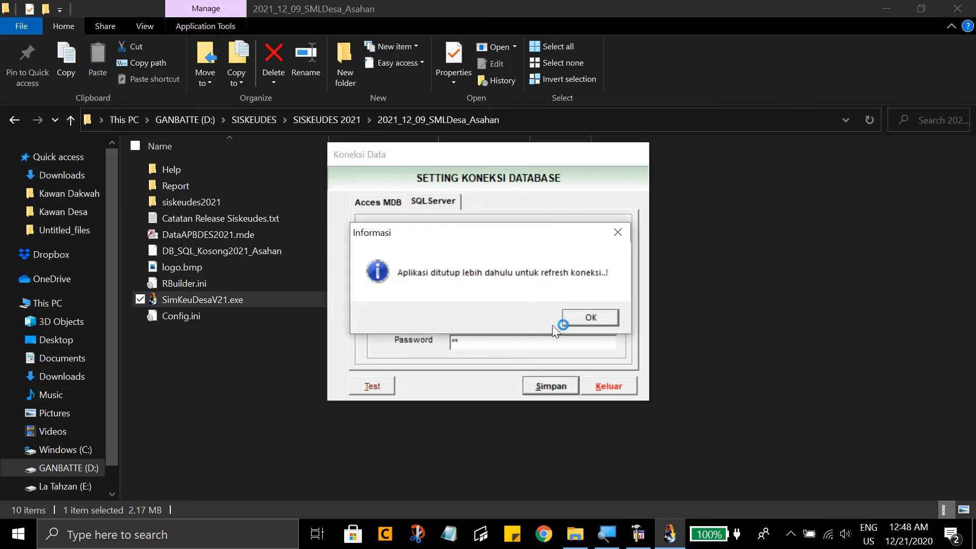
left_click(587, 316)
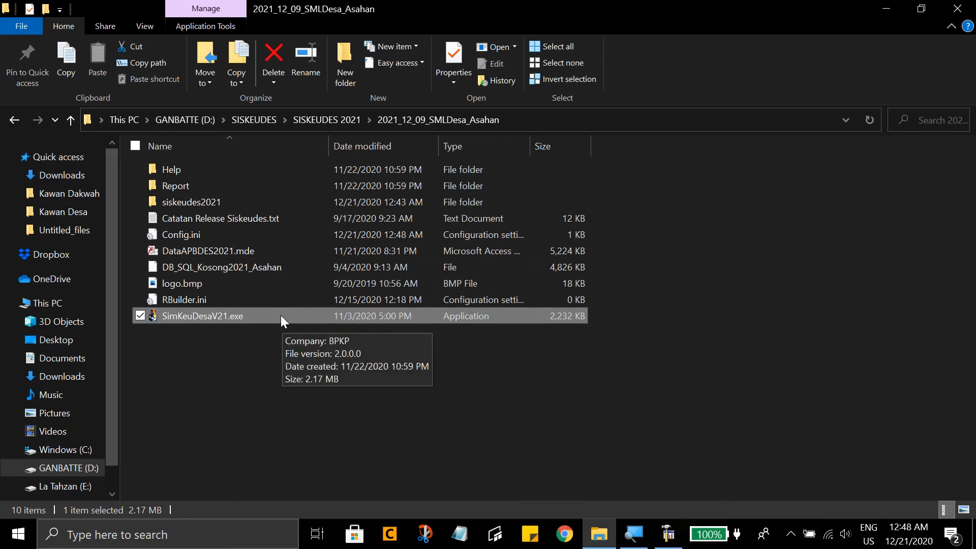
right_click(281, 315)
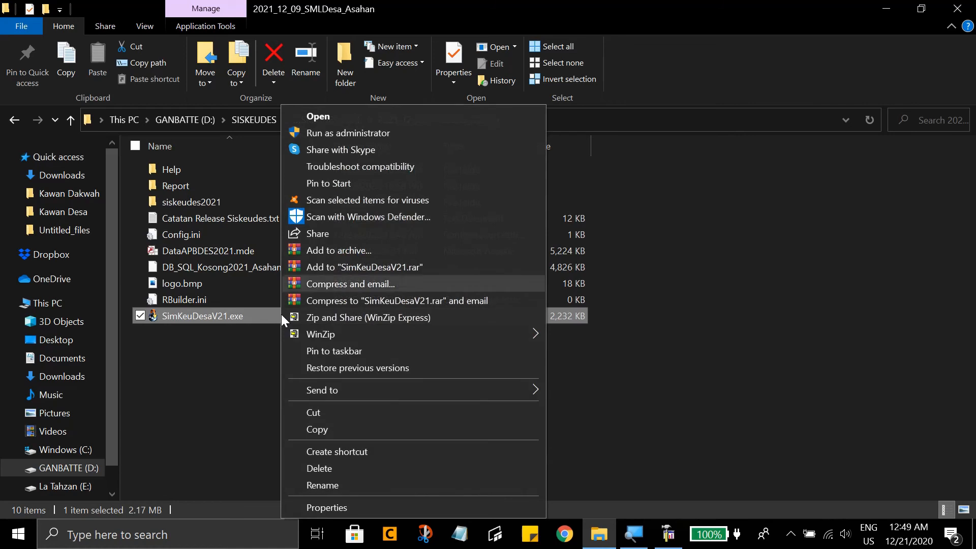
left_click(370, 133)
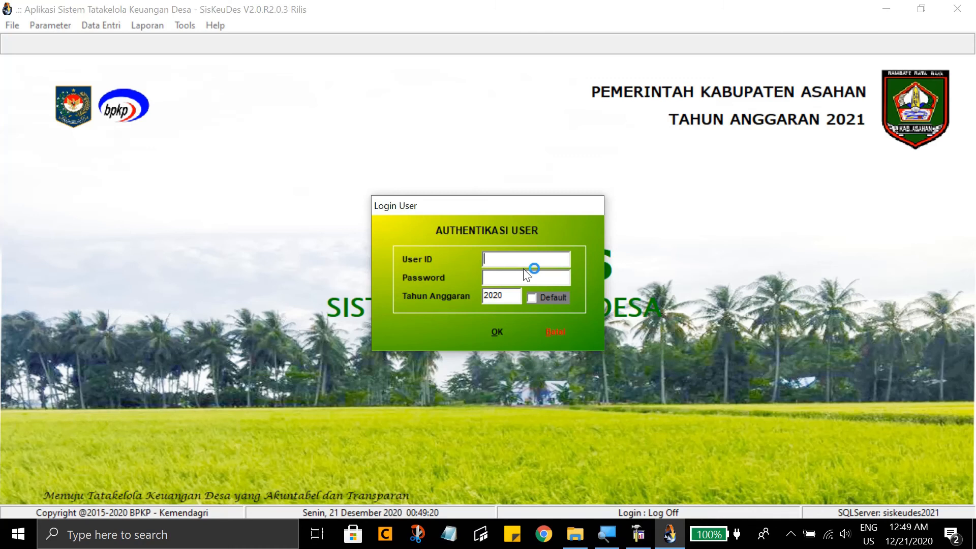
- Log in as admin with the account password, using budget year (Tahun Anggaran) 2021 as the default
type("adminadmin12")
key("BackSpace")
type("1")
left_click(532, 300)
left_click(504, 326)
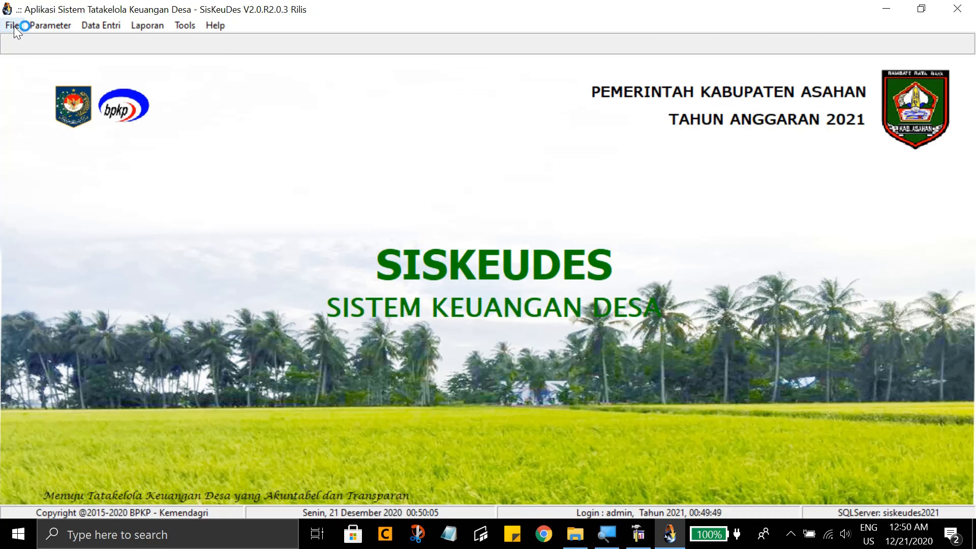
- View the villages of Kecamatan Meranti in the Kecamatan dan Desa reference and close it
left_click(38, 26)
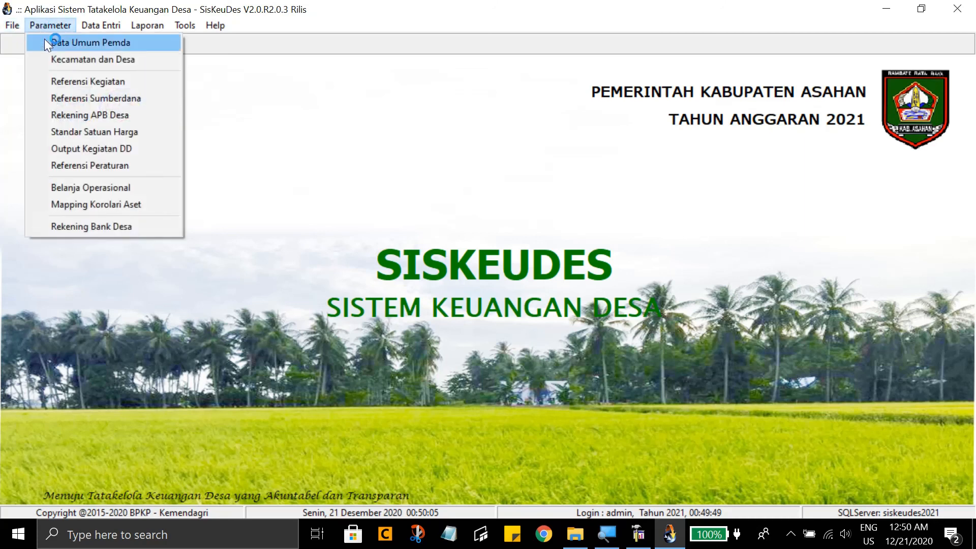
left_click(57, 60)
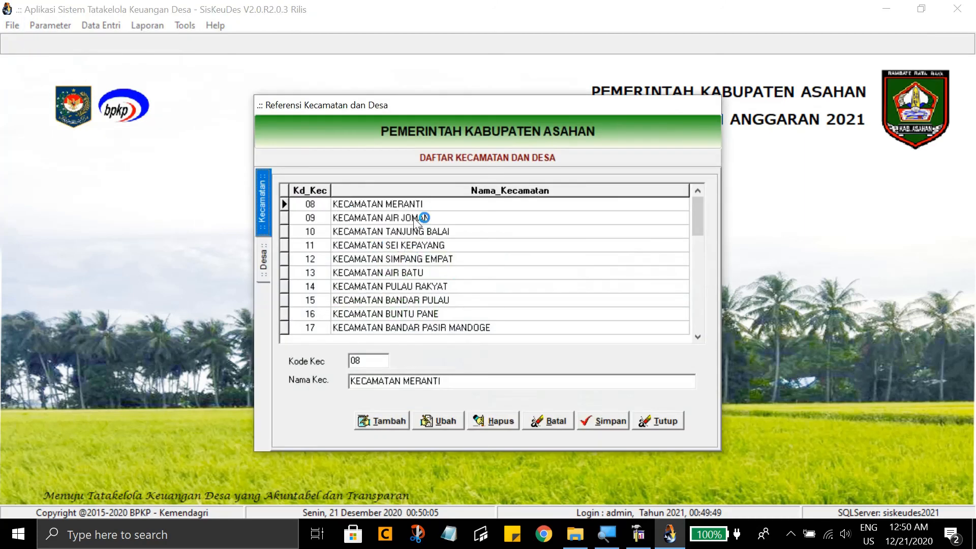
double_click(416, 207)
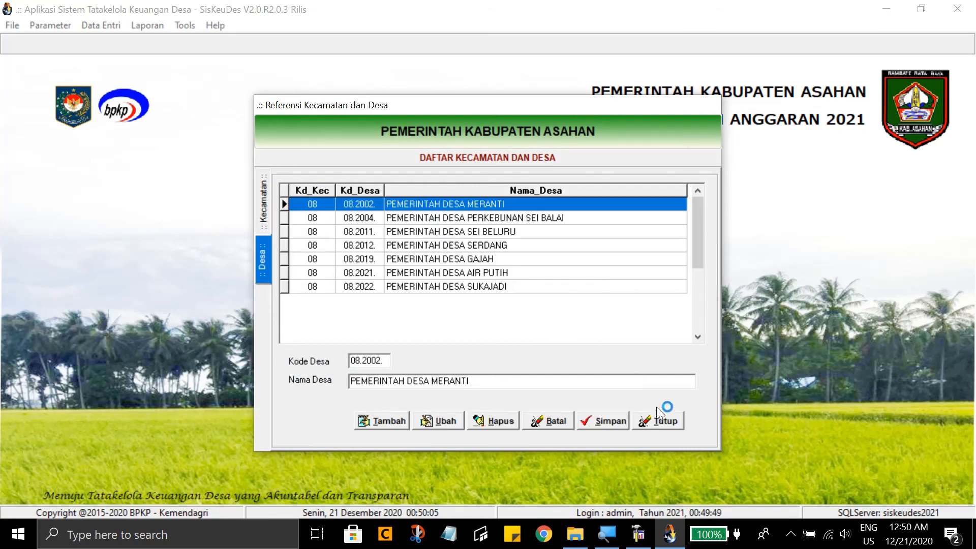
left_click(661, 421)
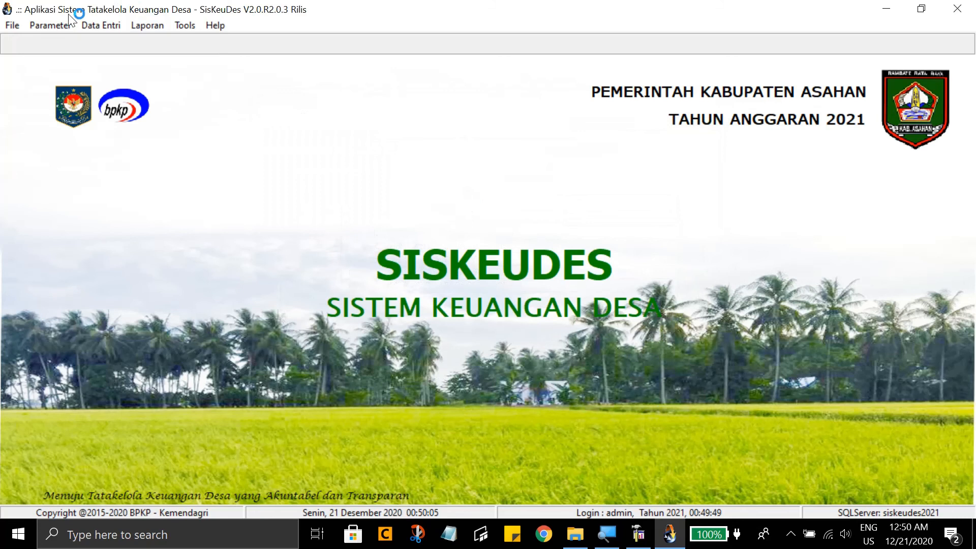
- Examine the list of fields and activities in the Referensi Kegiatan parameter
left_click(50, 25)
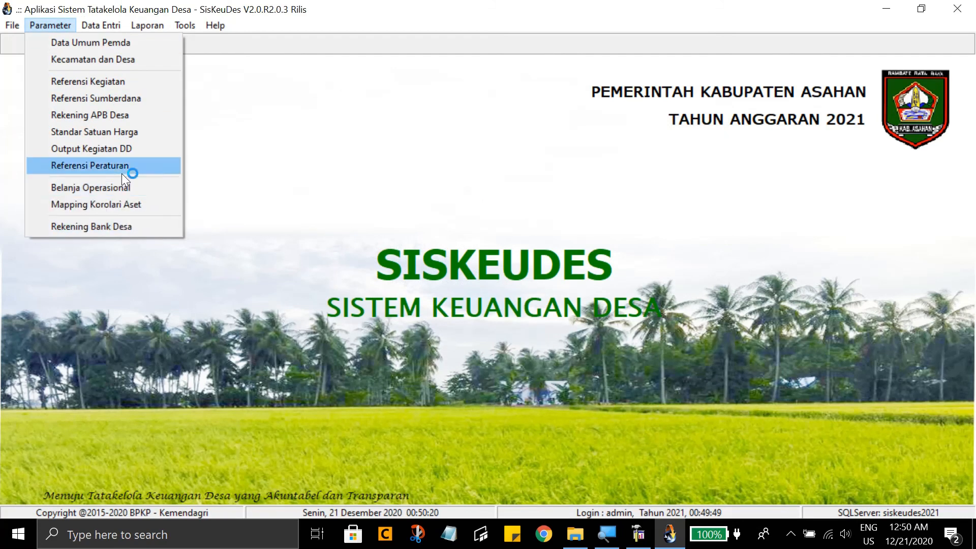
left_click(130, 86)
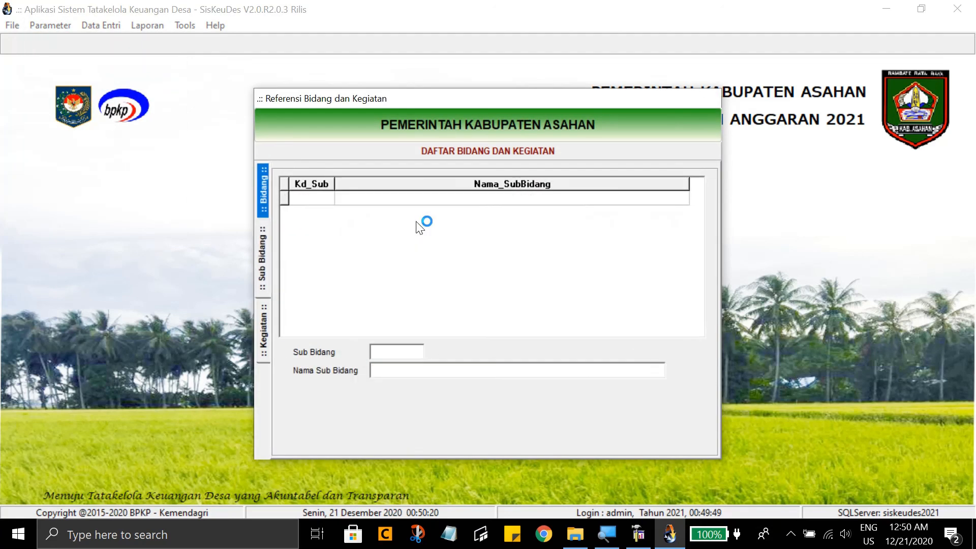
double_click(417, 213)
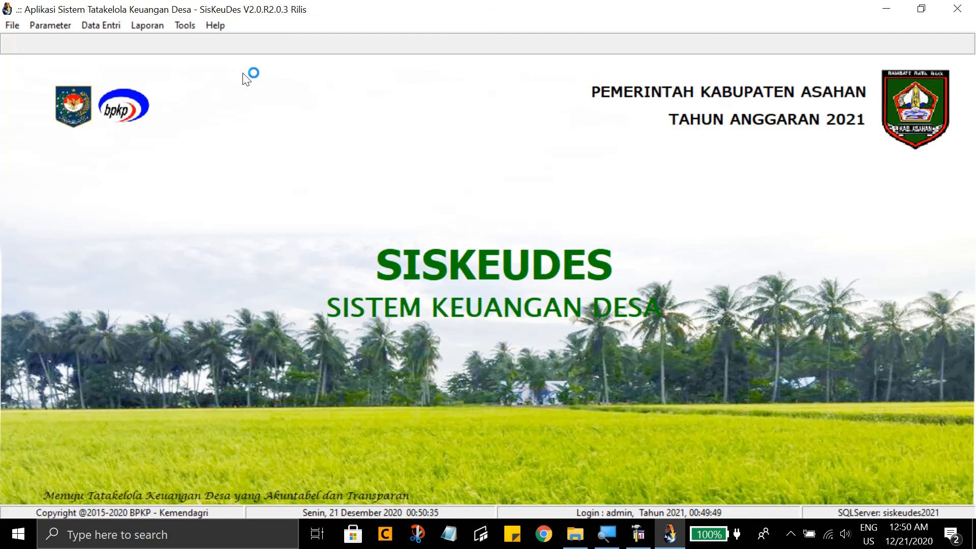
left_click(15, 23)
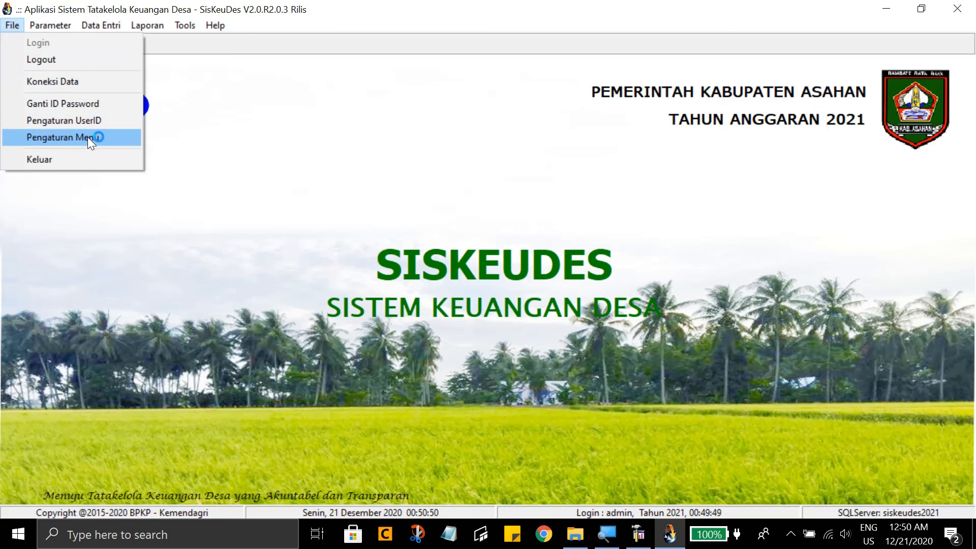
left_click(220, 147)
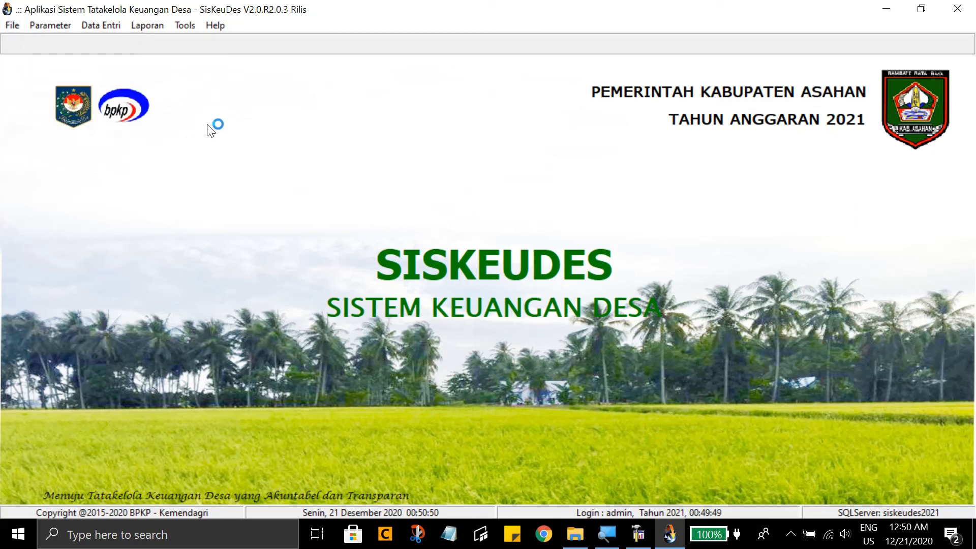
left_click(66, 28)
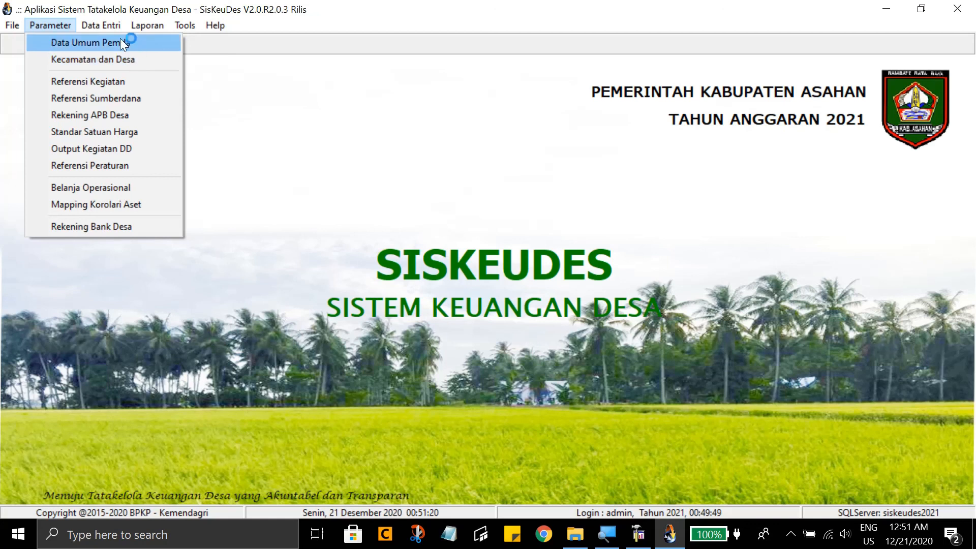
mouse_move(111, 26)
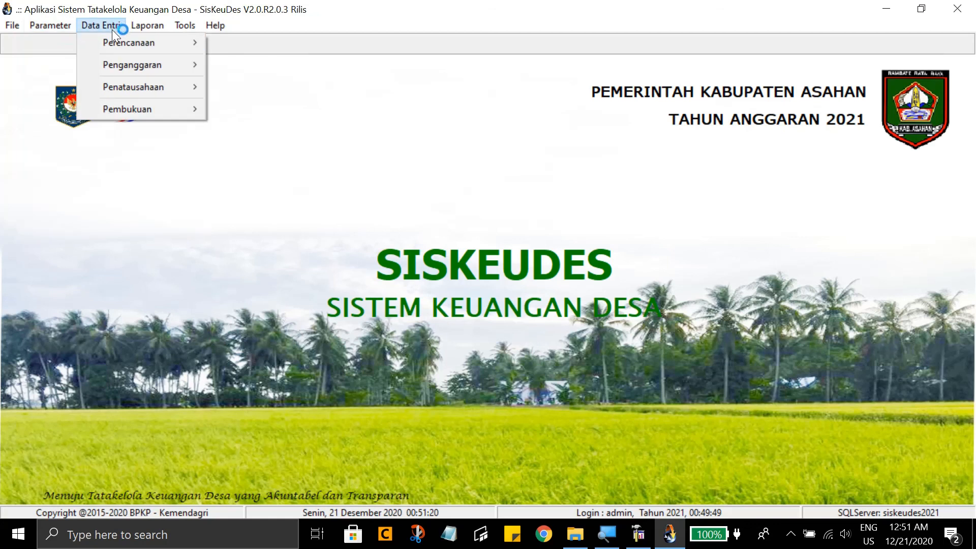